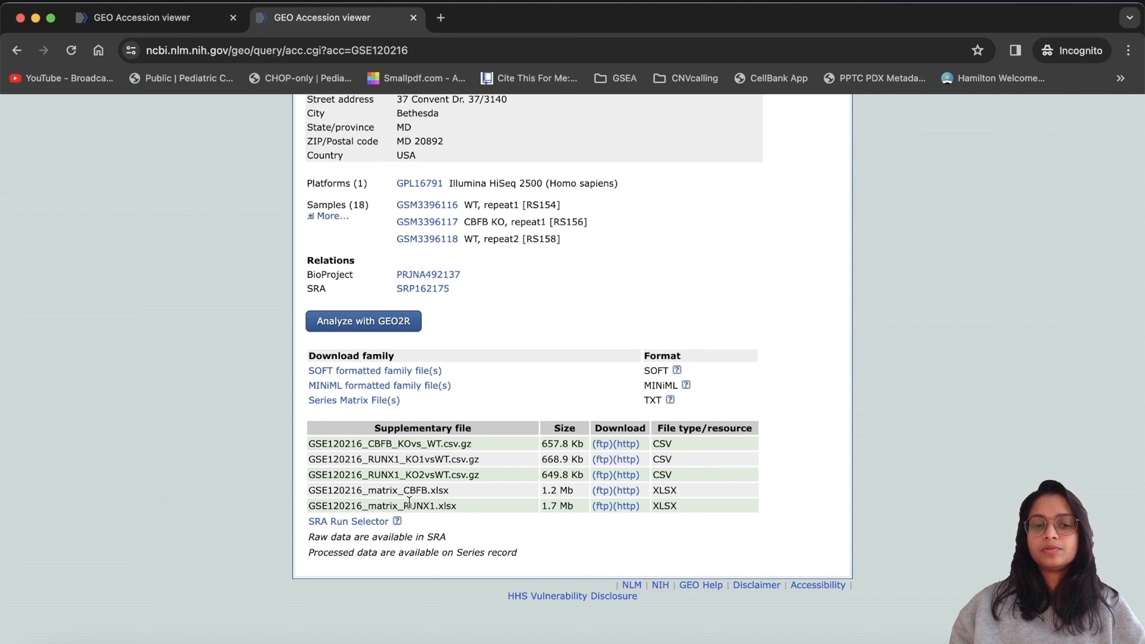
Check the RUNX1 matrix file on the GEO page, switch to the terminal and list the data folder's files.
double_click(409, 504)
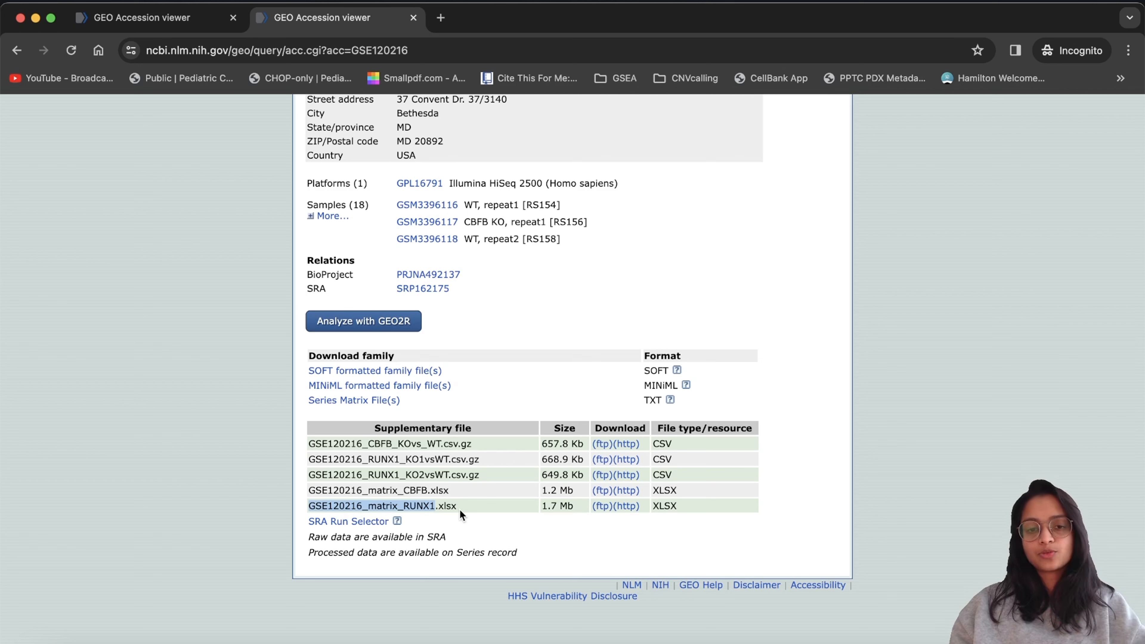
left_click(451, 505)
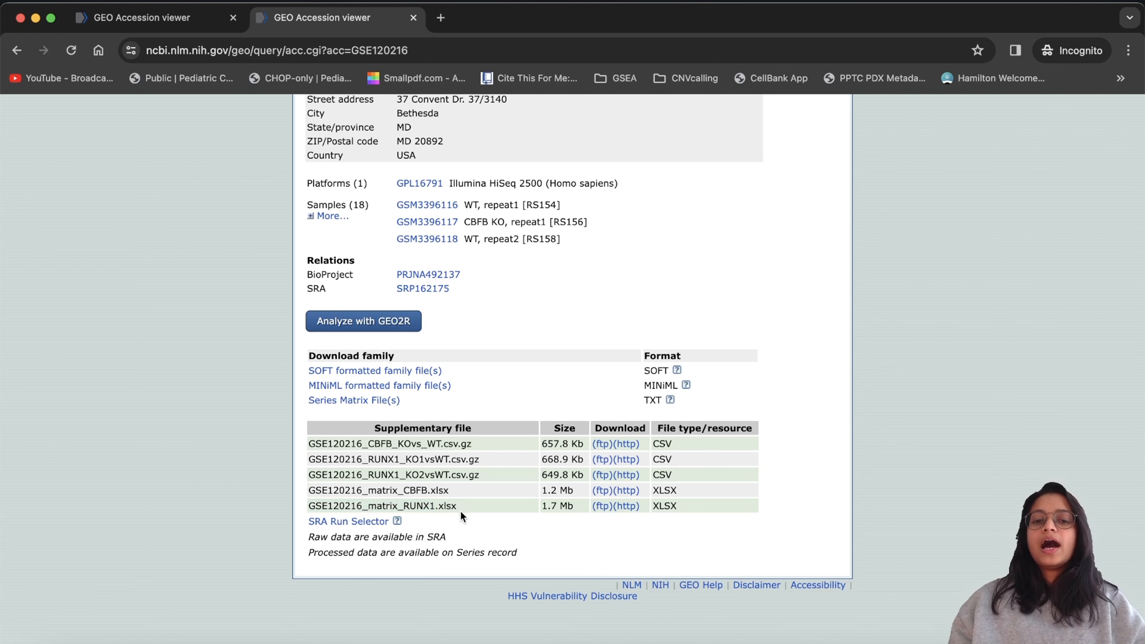
left_click(510, 635)
type("ls")
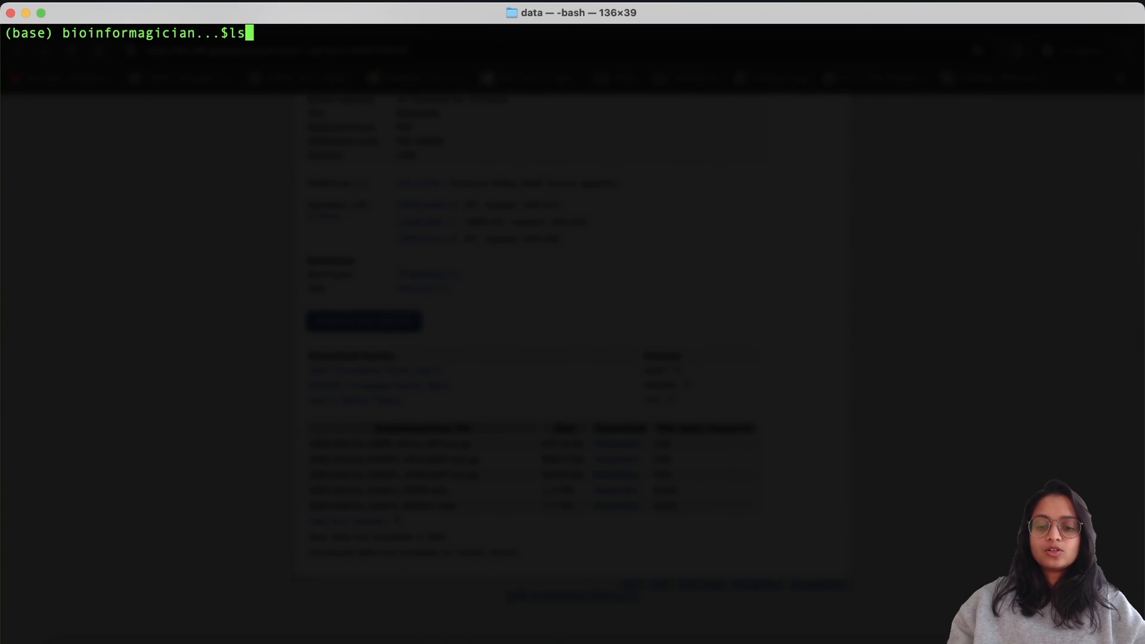
key("Return")
double_click(201, 50)
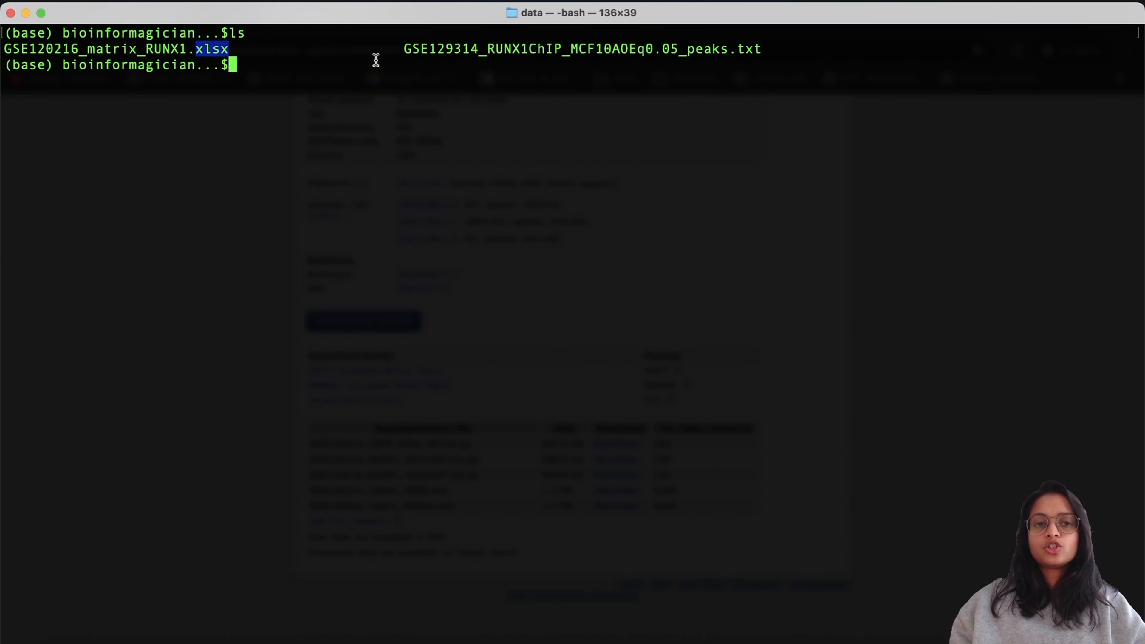
double_click(419, 50)
left_click(419, 137)
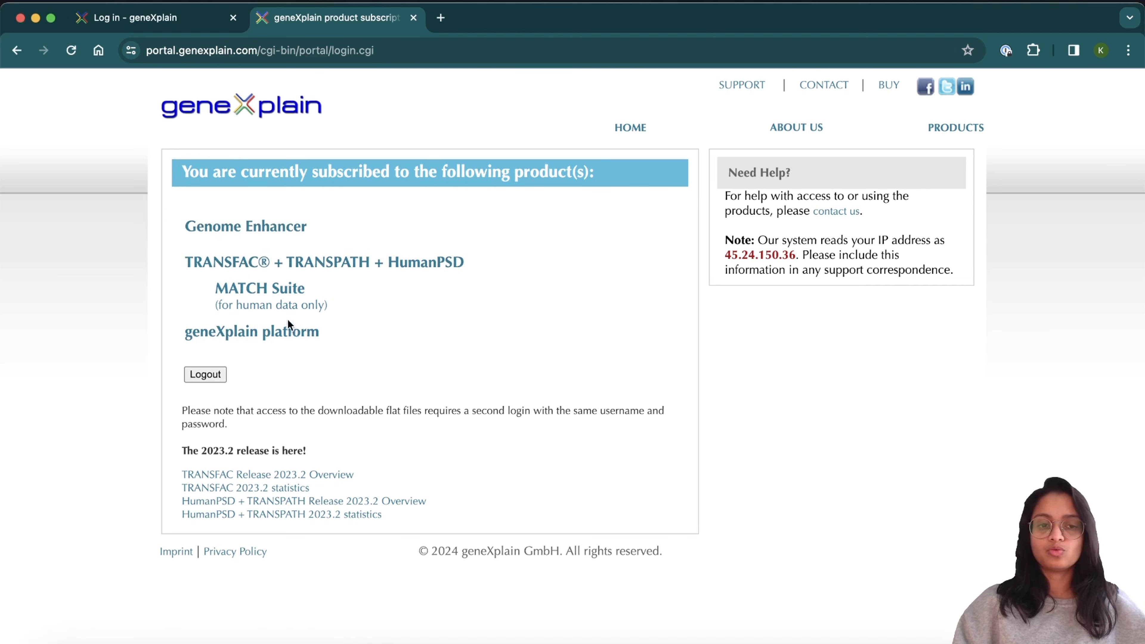
Launch Genome Enhancer from the subscribed products and open the existing personal project named after the account holder.
left_click(275, 227)
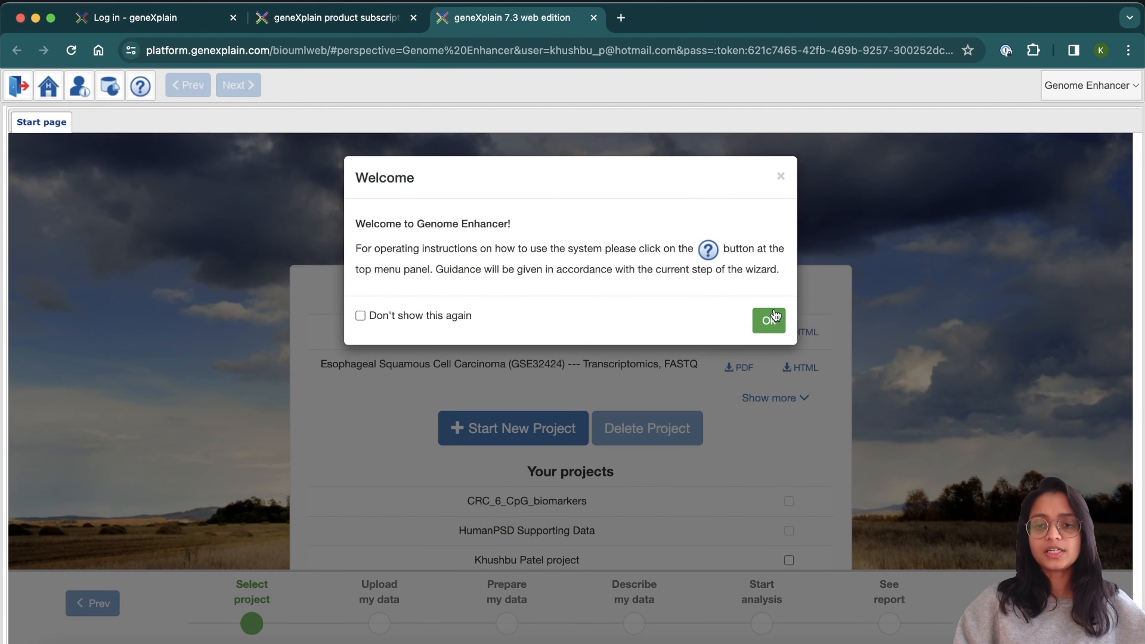
left_click(767, 310)
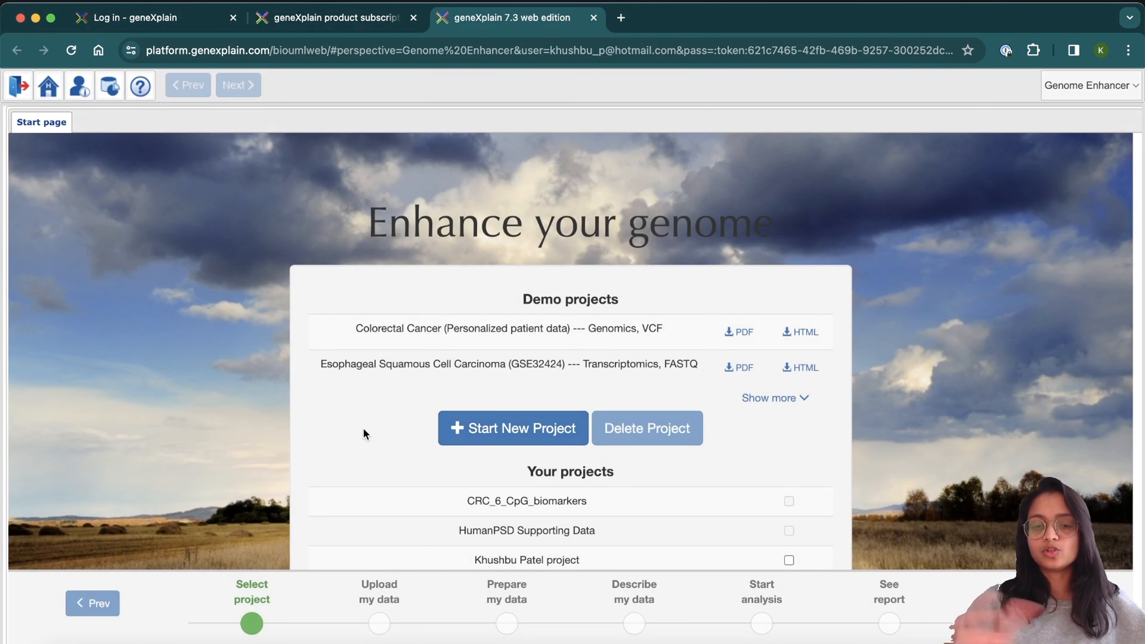
scroll(364, 434, "down", 3)
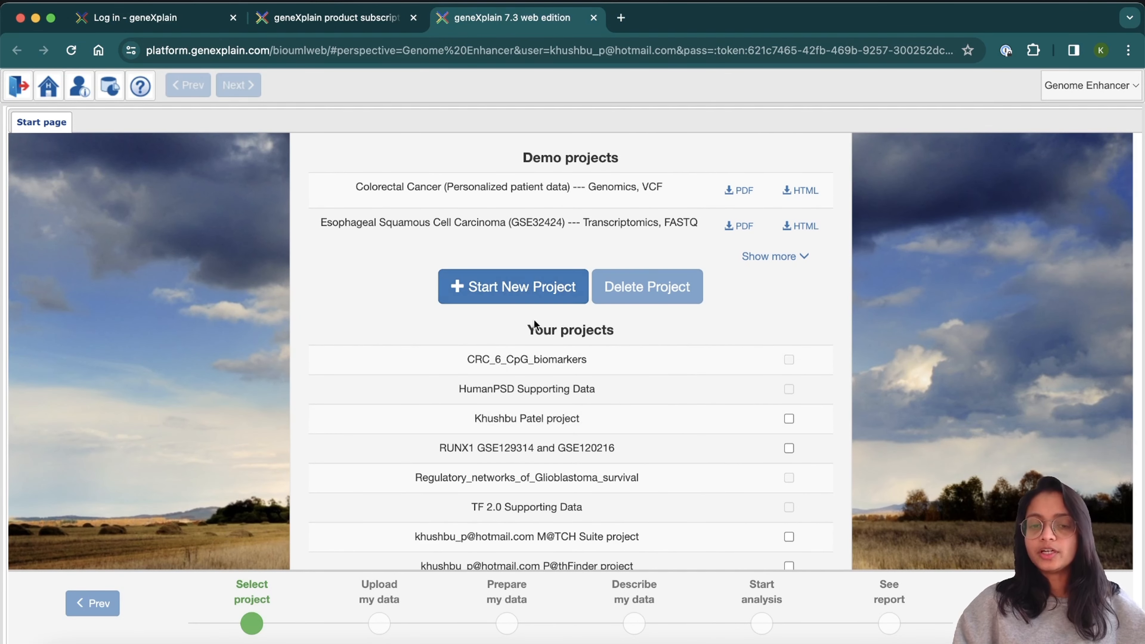
scroll(559, 388, "down", 1)
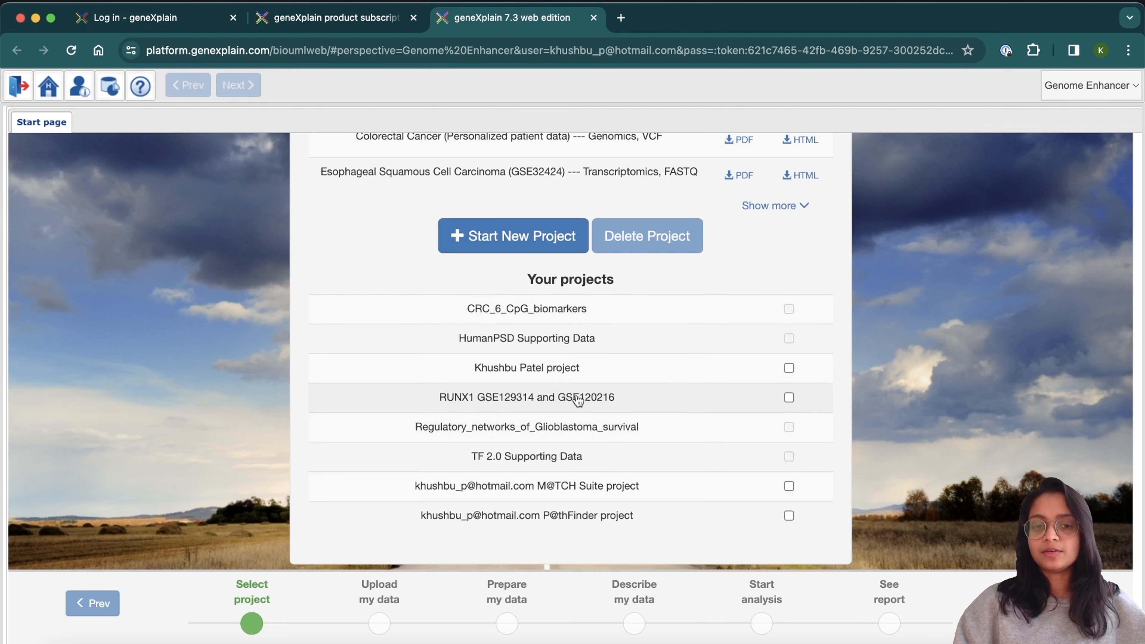
scroll(582, 401, "up", 3)
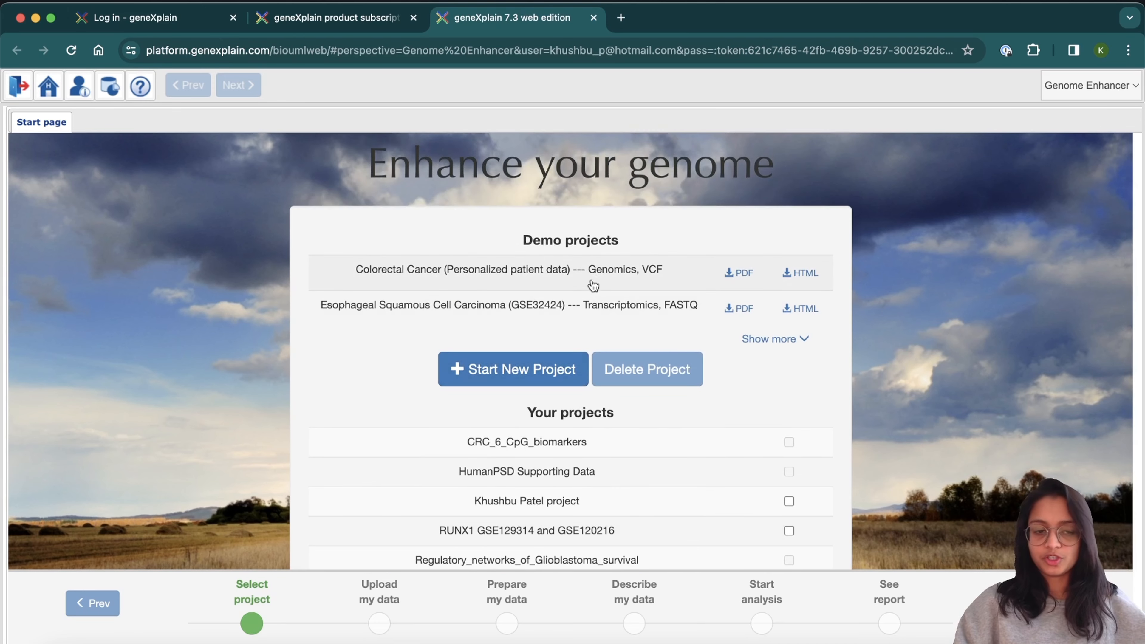
scroll(592, 285, "down", 3)
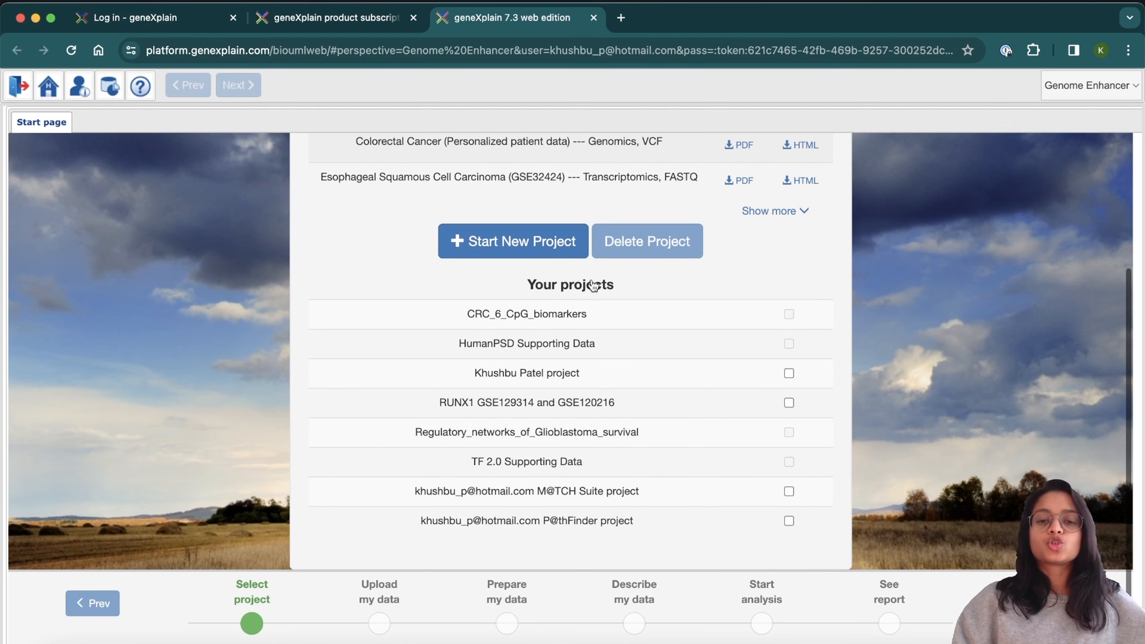
left_click(565, 374)
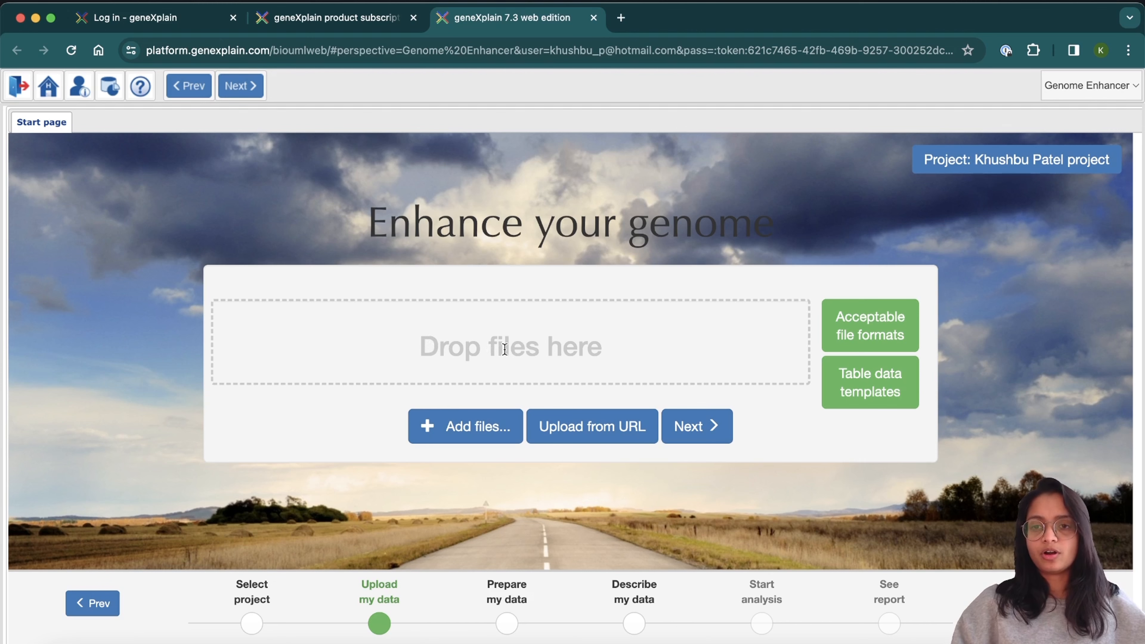
Review the acceptable file formats and the available table data templates for upload.
left_click(861, 329)
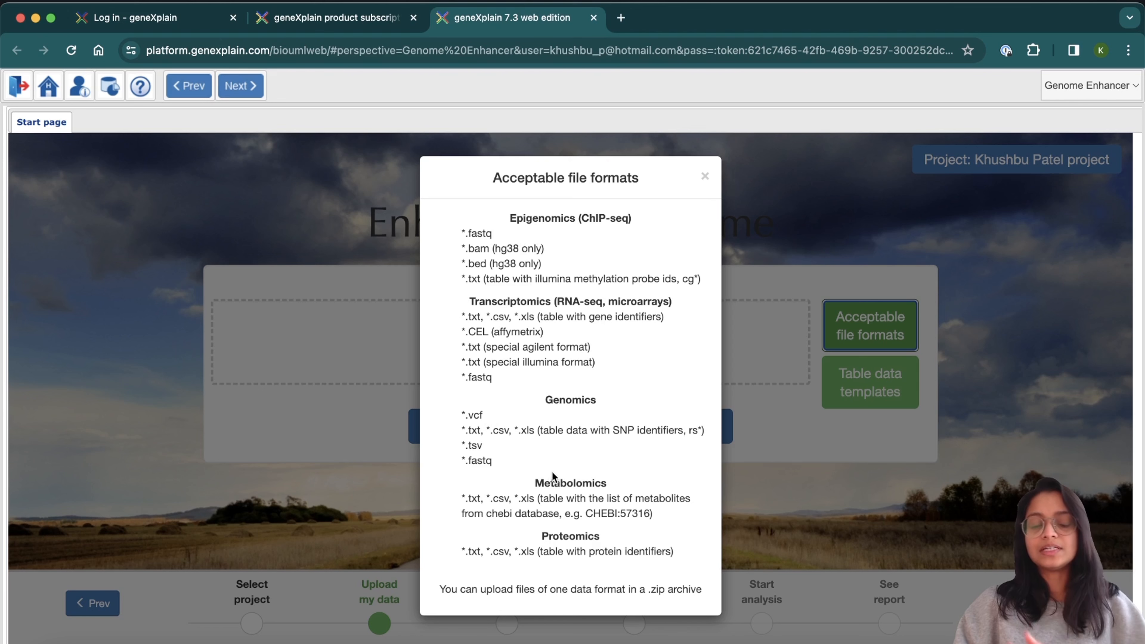
left_click(704, 176)
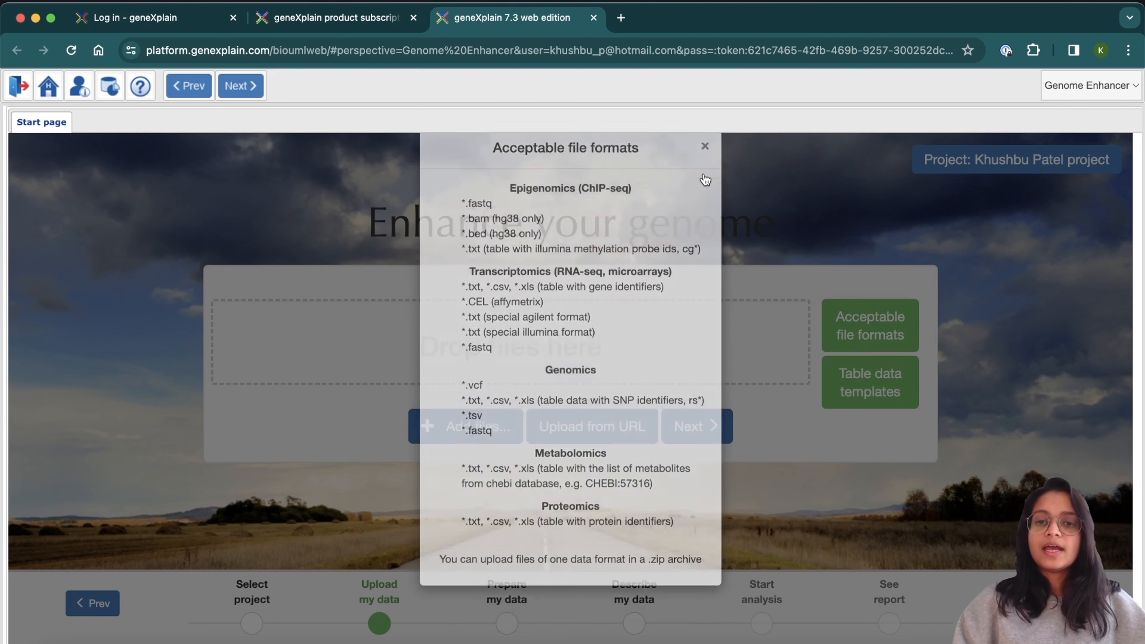
left_click(830, 364)
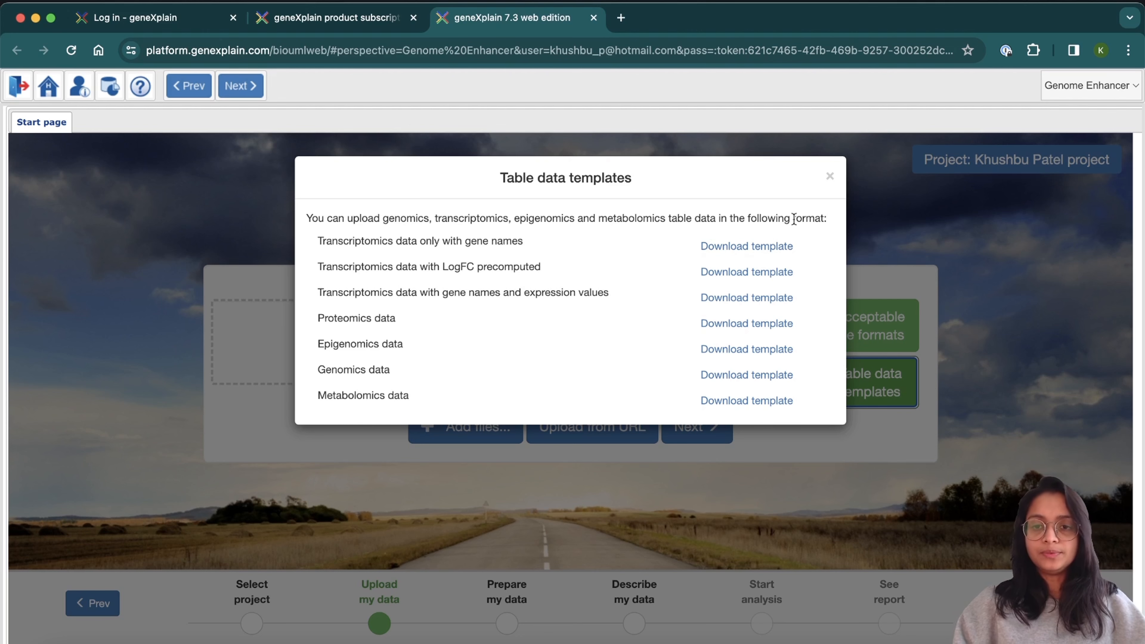
left_click(829, 178)
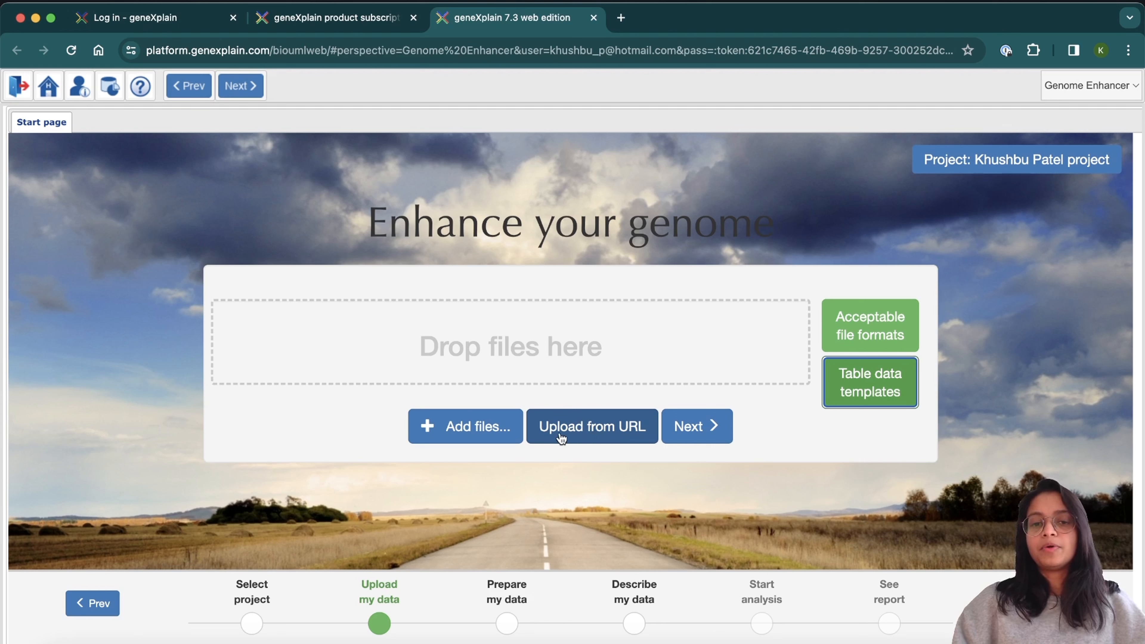
Upload the GSE129314 peaks and GSE120216 matrix files, and set the peaks file's header row index to 30 in its import settings.
left_click(474, 429)
left_click(850, 327)
scroll(605, 351, "down", 5)
left_click(605, 351)
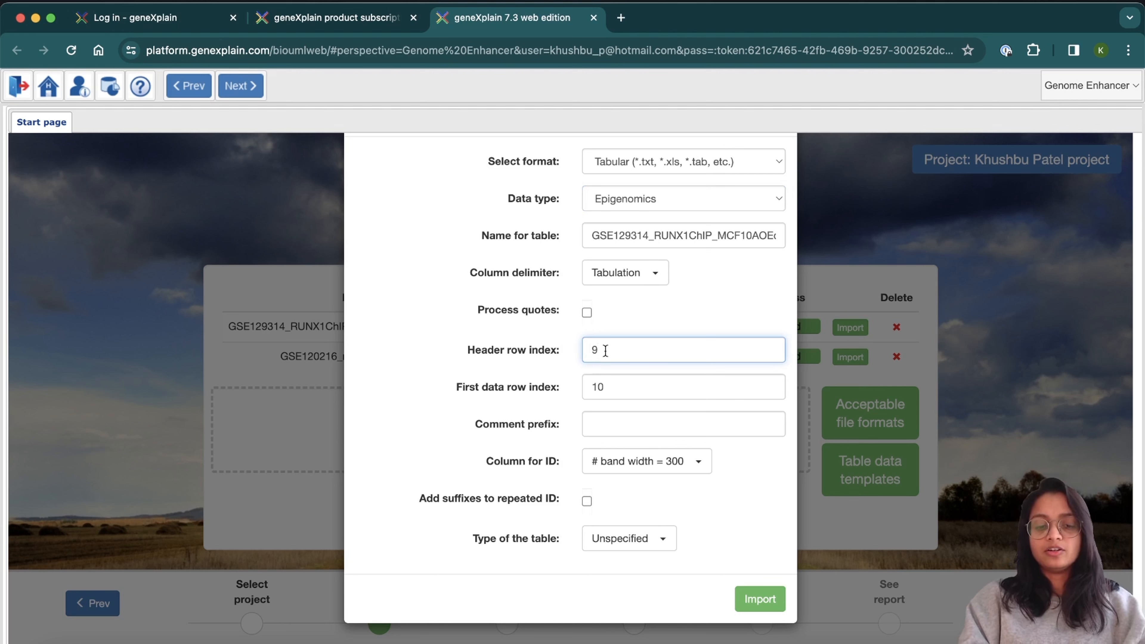
key("BackSpace")
type("30")
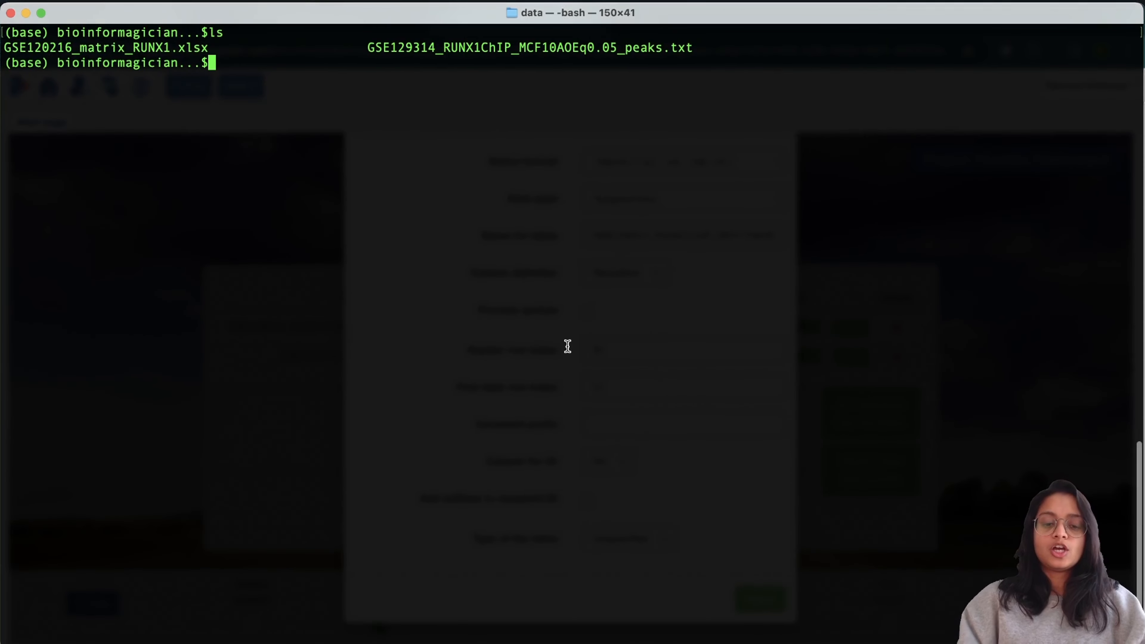
Page through GSE129314_RUNX1ChIP_MCF10AOEq0.05_peaks.txt with less in the terminal to examine its comment lines and header row.
type("cat")
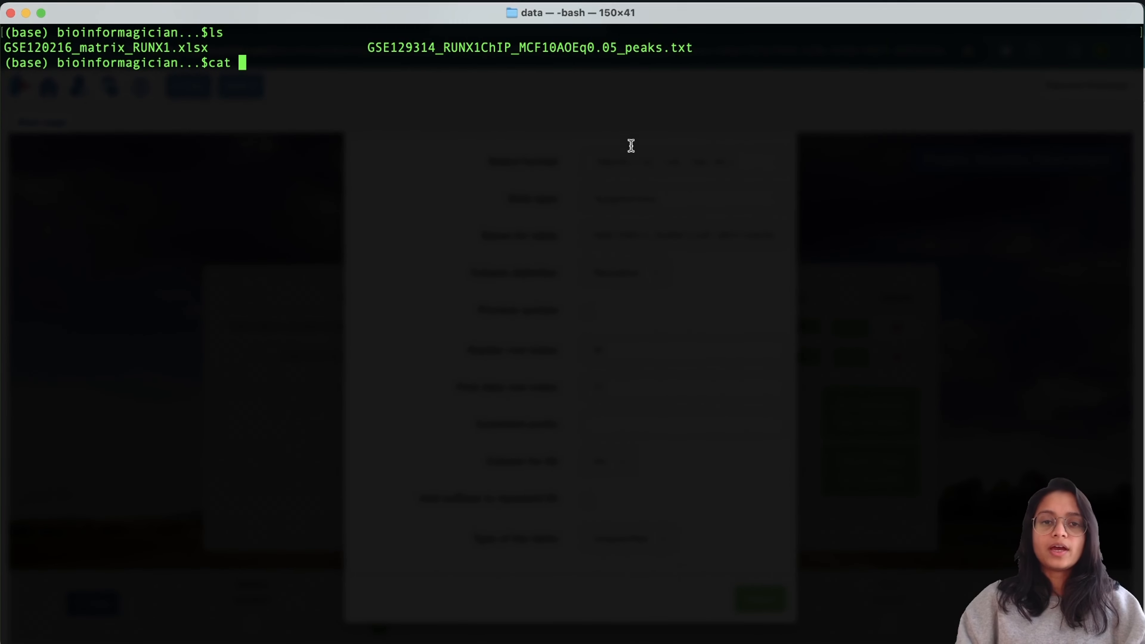
double_click(579, 47)
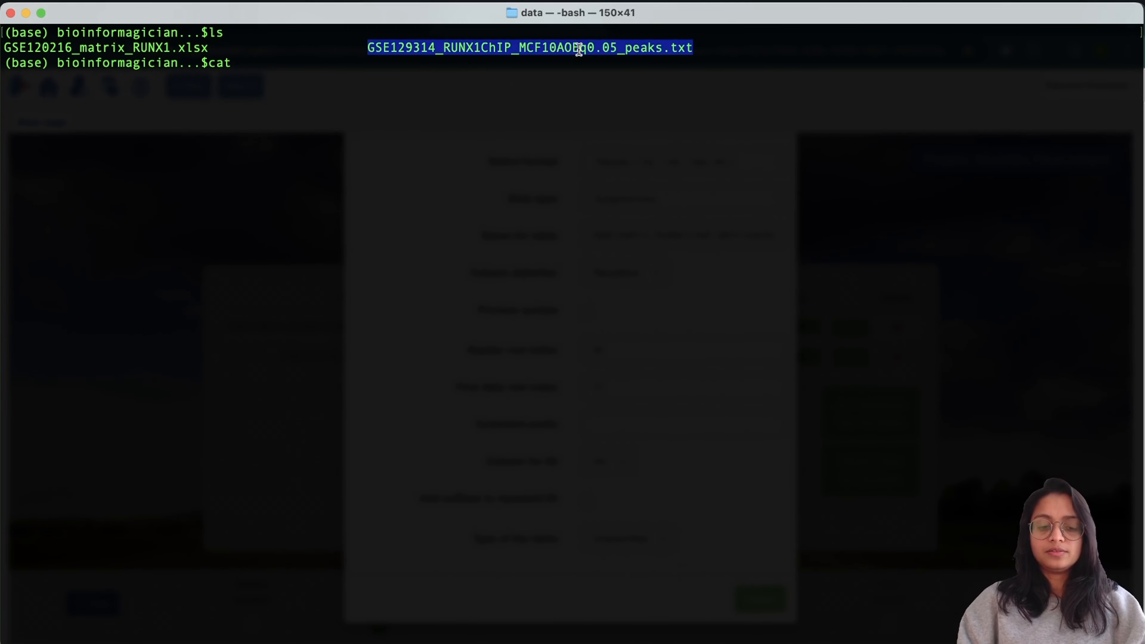
type("GSE129314_RUNX1ChIP_MCF10AOEq0.05_peaks.txt")
type("| less")
key("Return")
triple_click(137, 474)
left_click(393, 405)
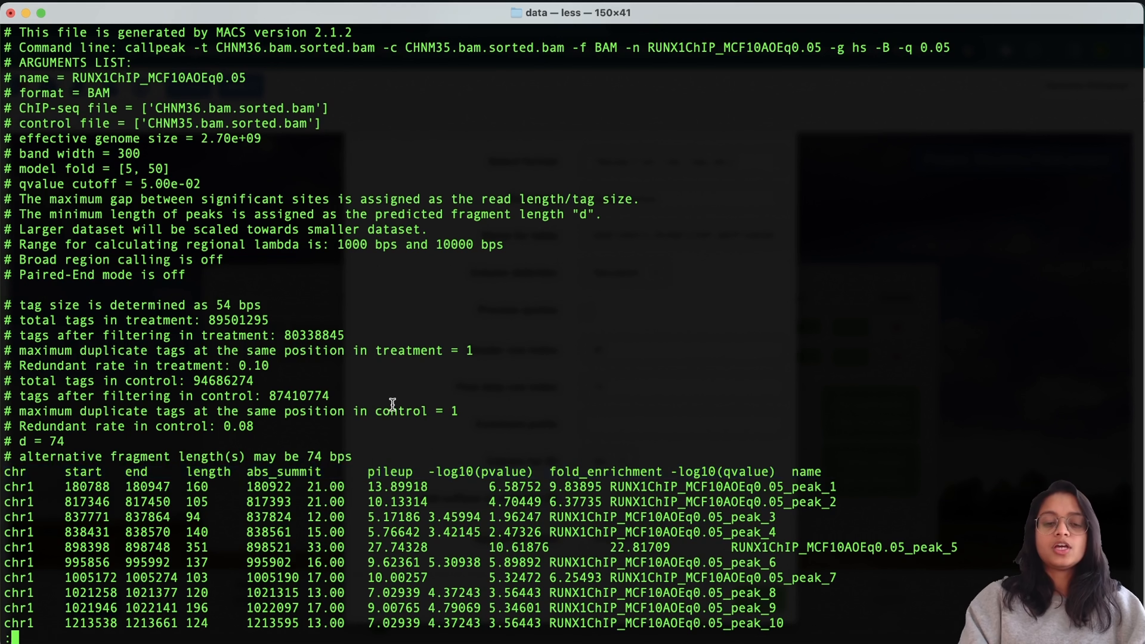
type("qcat ")
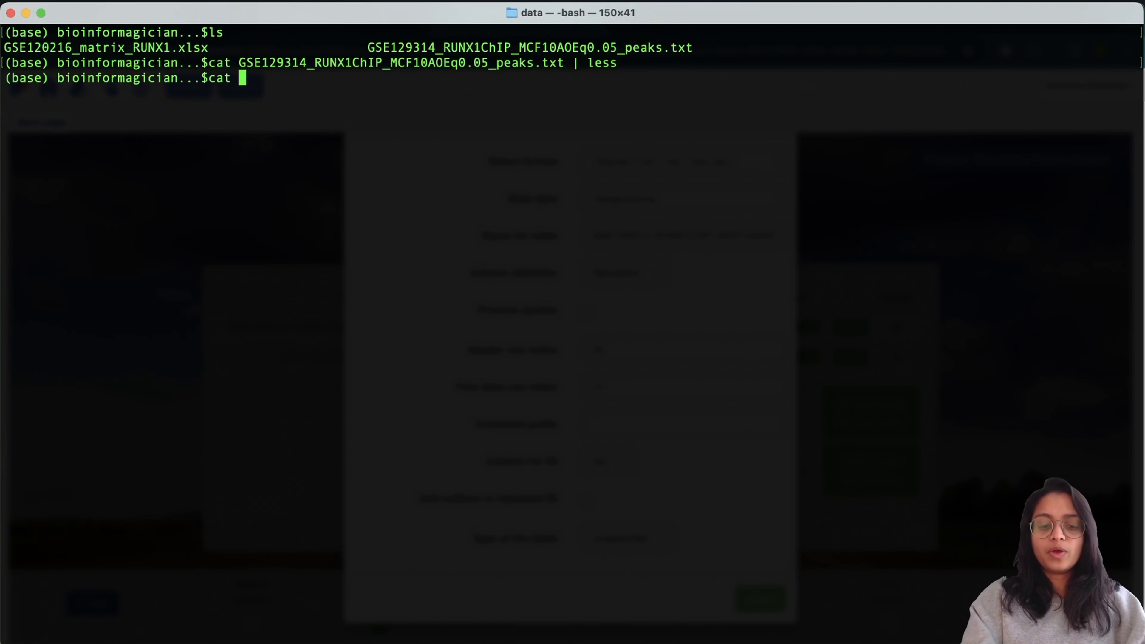
type("GSE12")
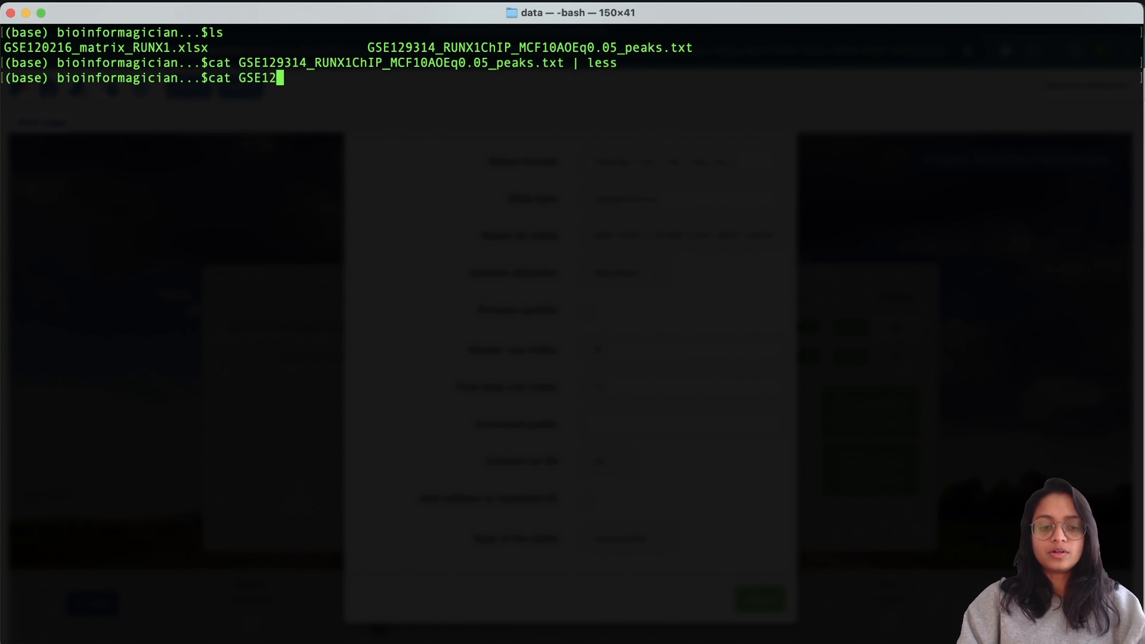
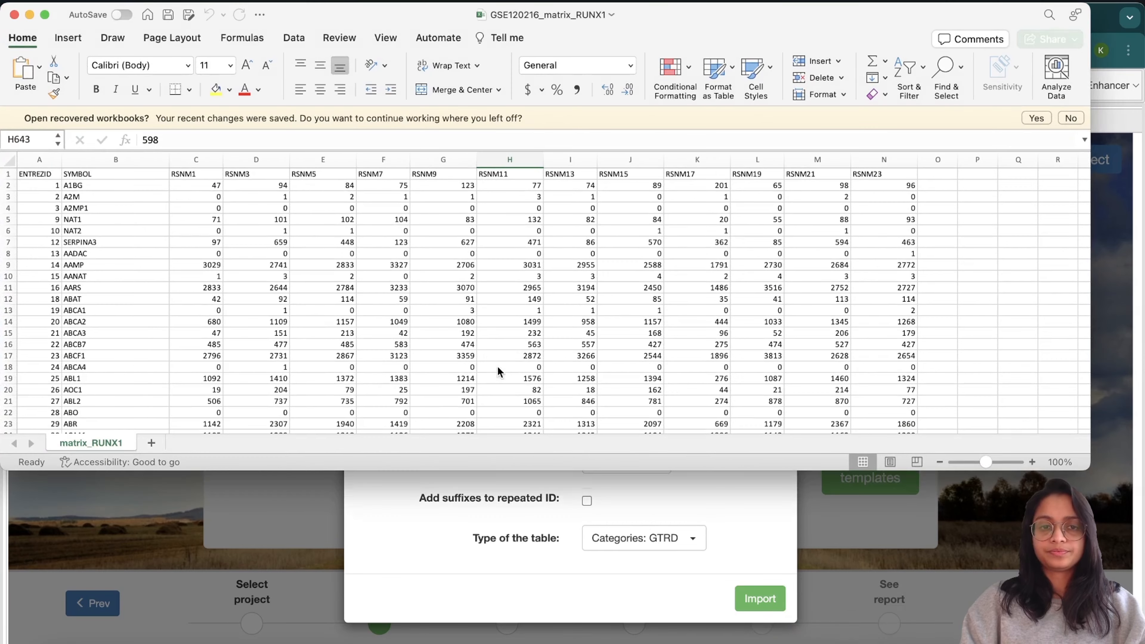
Examine the header row of the GSE120216_matrix_RUNX1 workbook in Excel and return to the import settings.
left_click(6, 173)
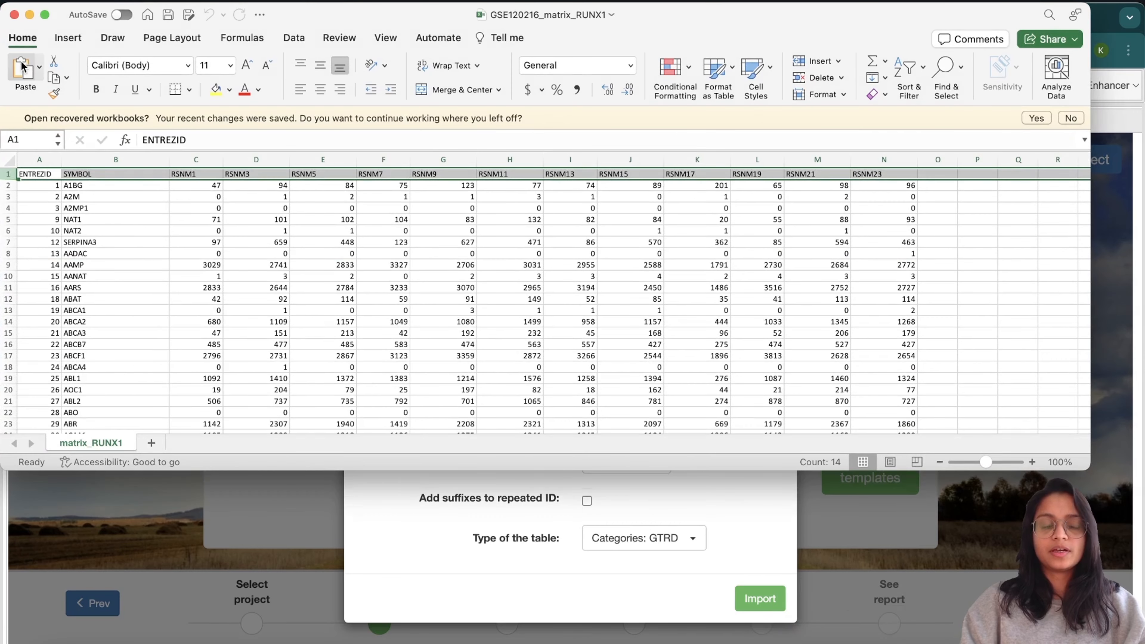
scroll(99, 203, "up", 1)
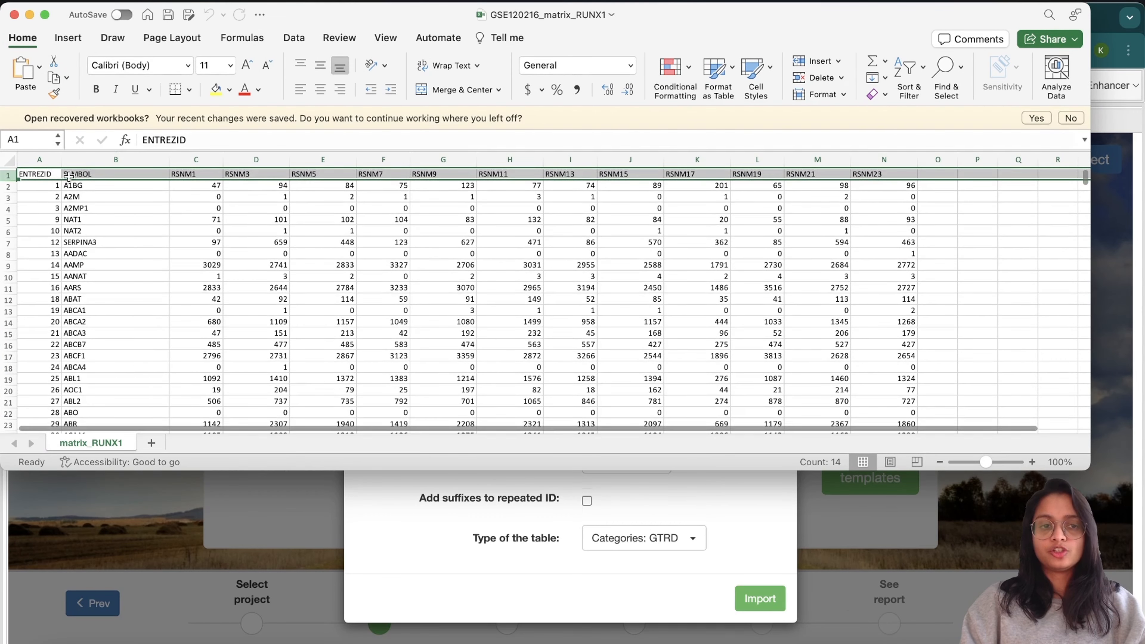
left_click(30, 15)
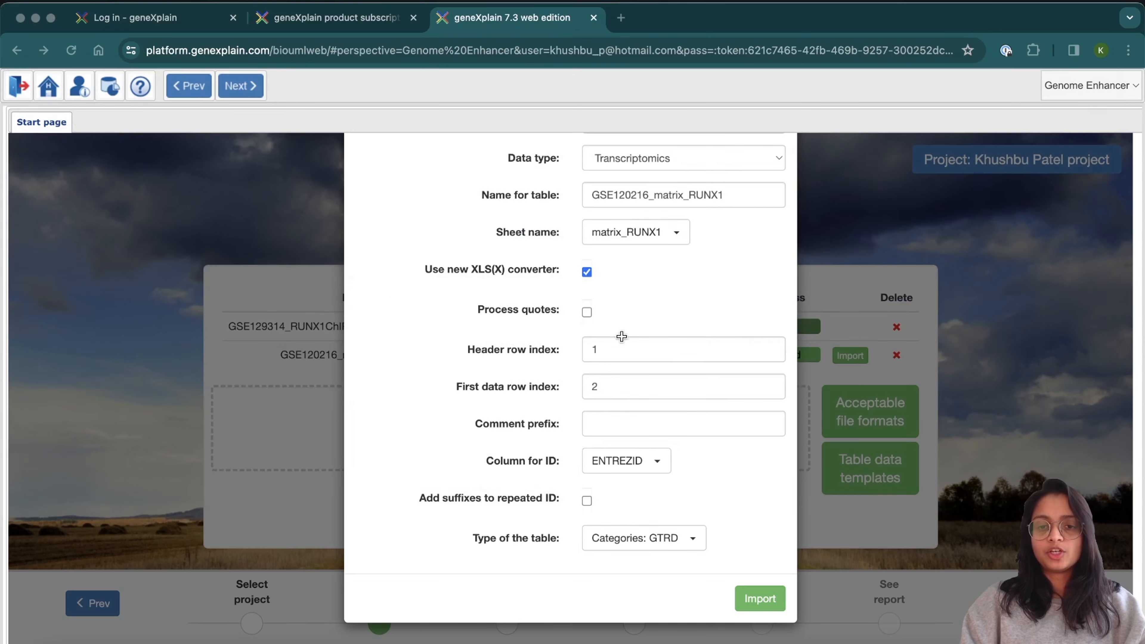
Set the matrix table's ID column to Generate unique ID and import GSE120216_matrix_RUNX1 as transcriptomics data.
left_click(611, 390)
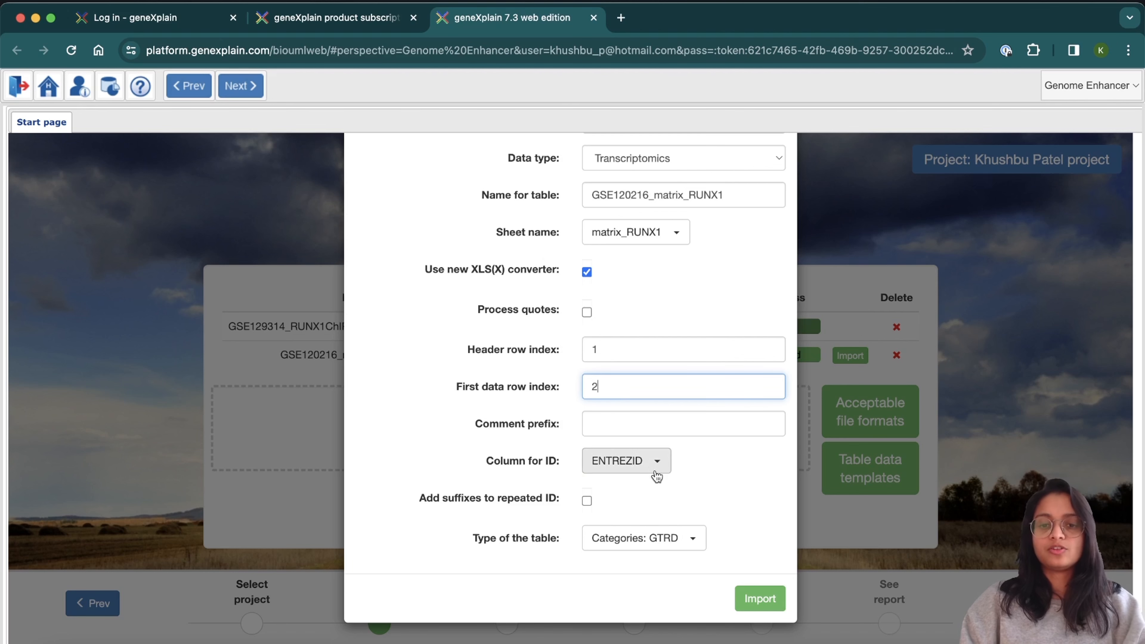
left_click(626, 460)
left_click(651, 158)
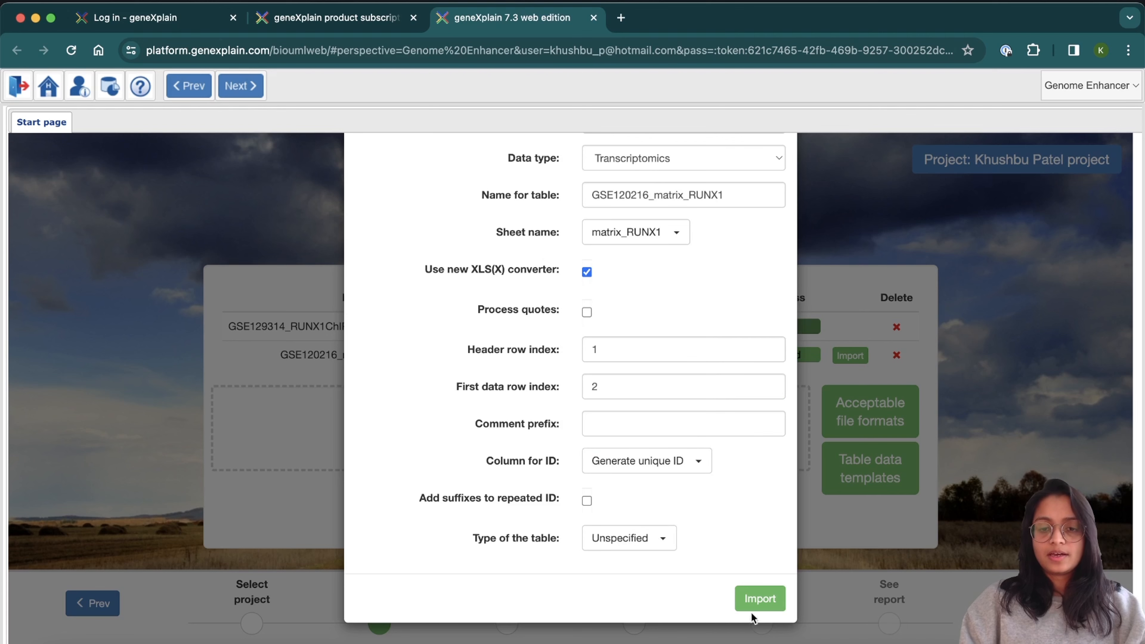
left_click(761, 600)
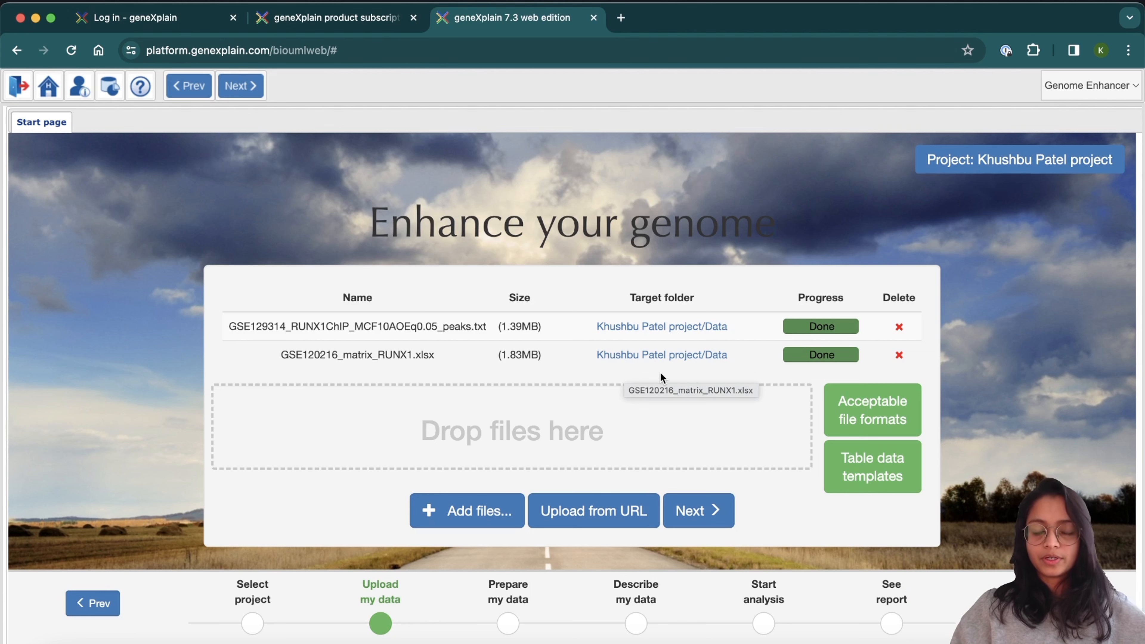
Proceed past the upload stage and open the imported GSE129314_RUNX1ChIP_MCF10AOEq0.05_peaks table from the widened project tree.
left_click(715, 513)
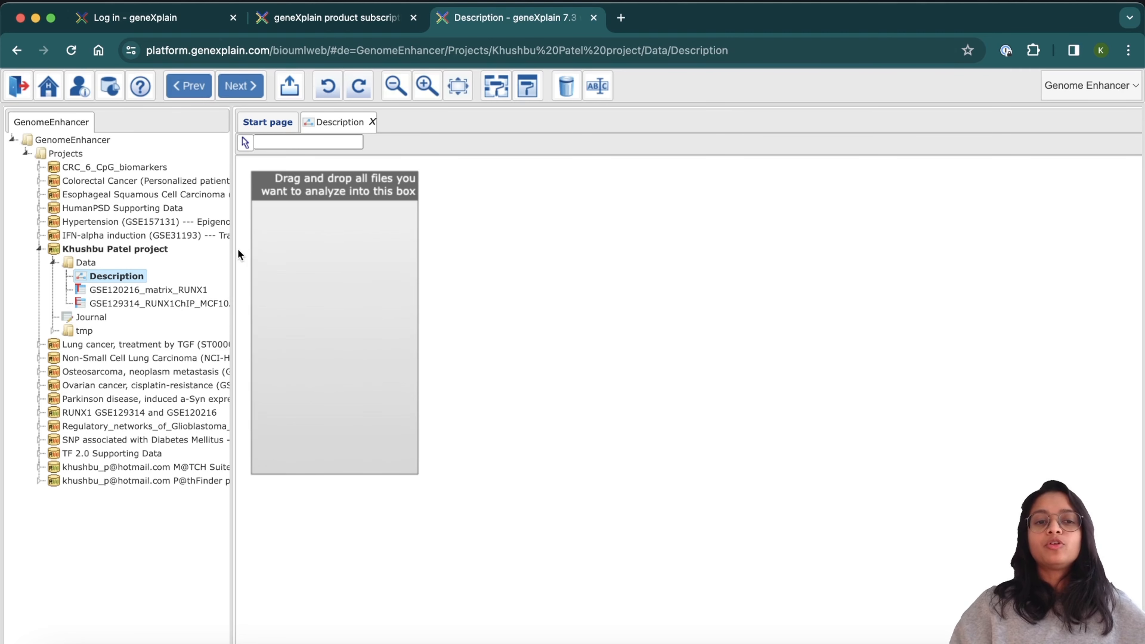
left_click_drag(231, 249, 382, 253)
left_click(234, 308)
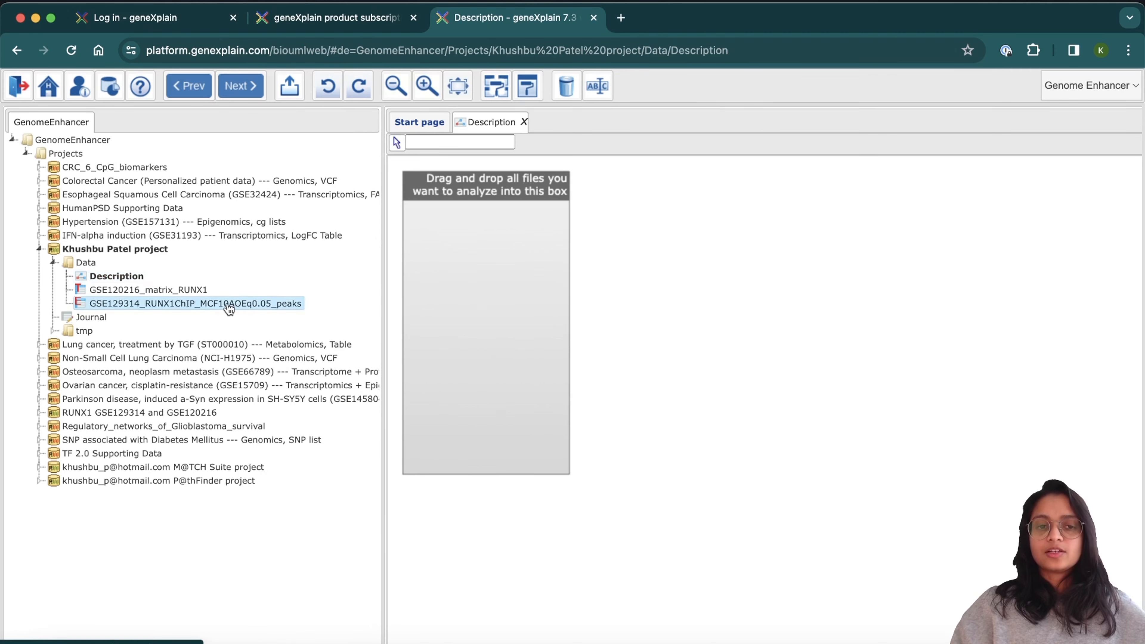
double_click(229, 309)
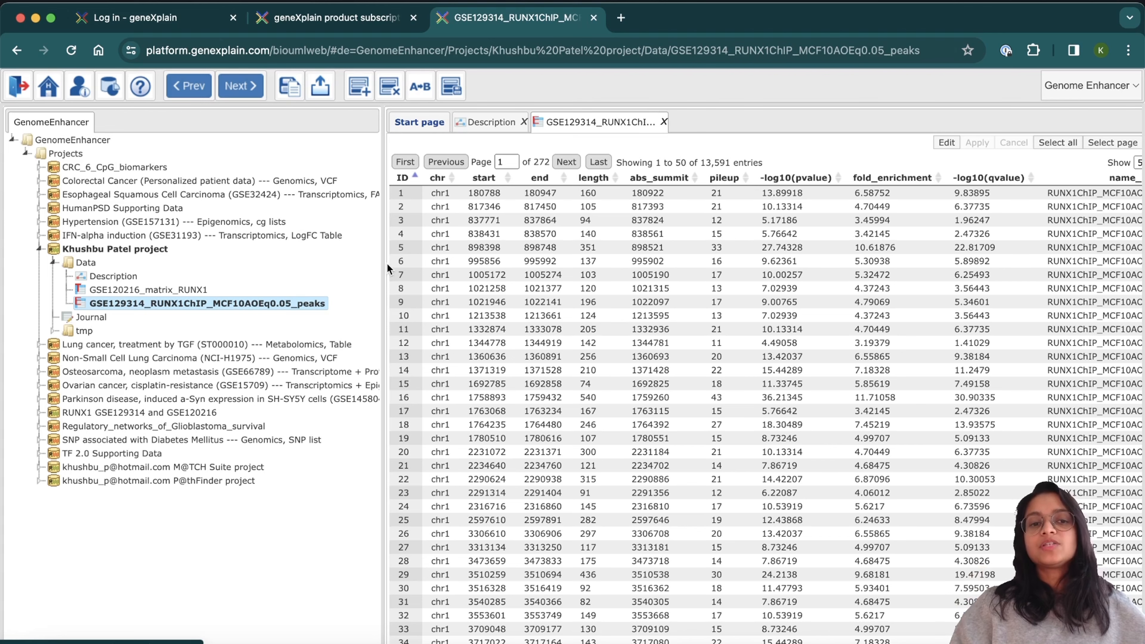
Switch from Genome Enhancer to the Platform view and open the Convert table to track method under Data manipulation.
left_click(482, 122)
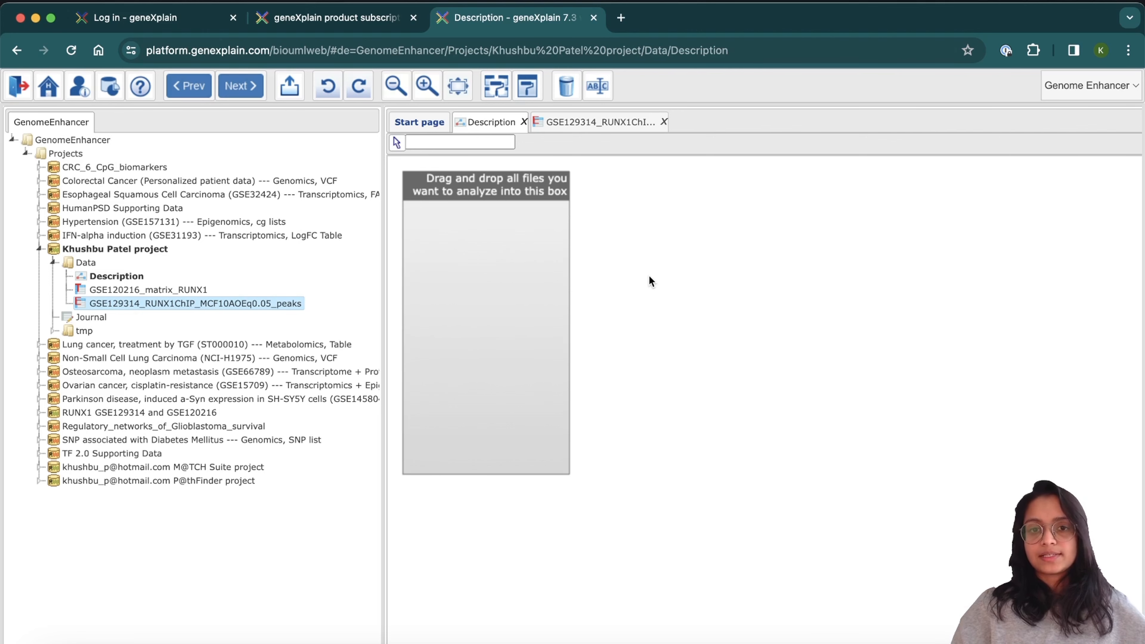
left_click(1071, 89)
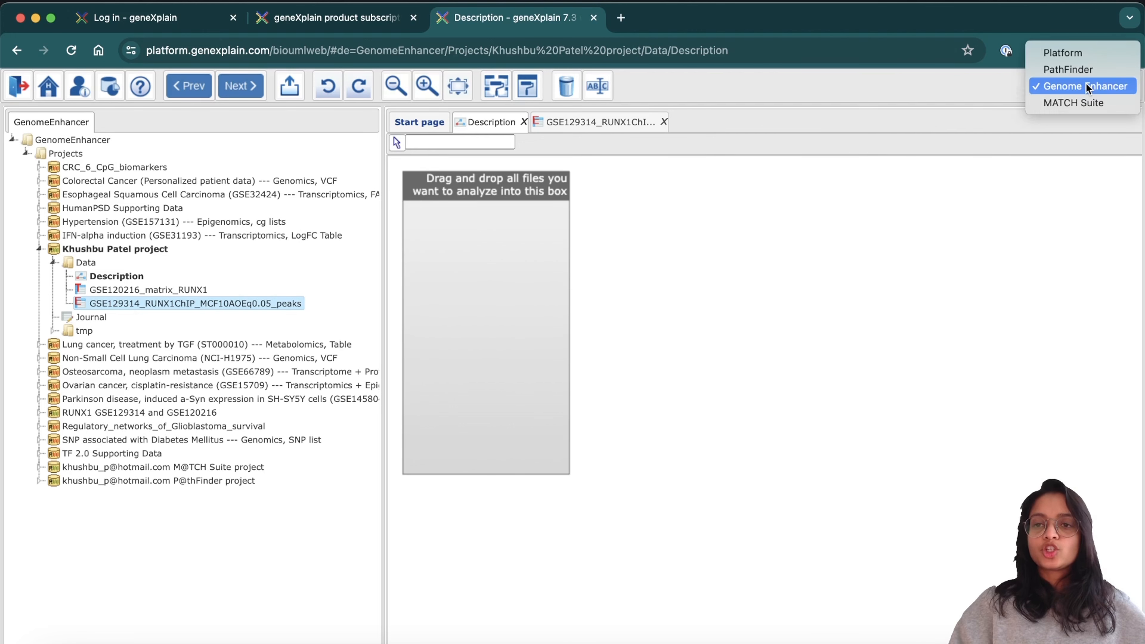
left_click(1080, 53)
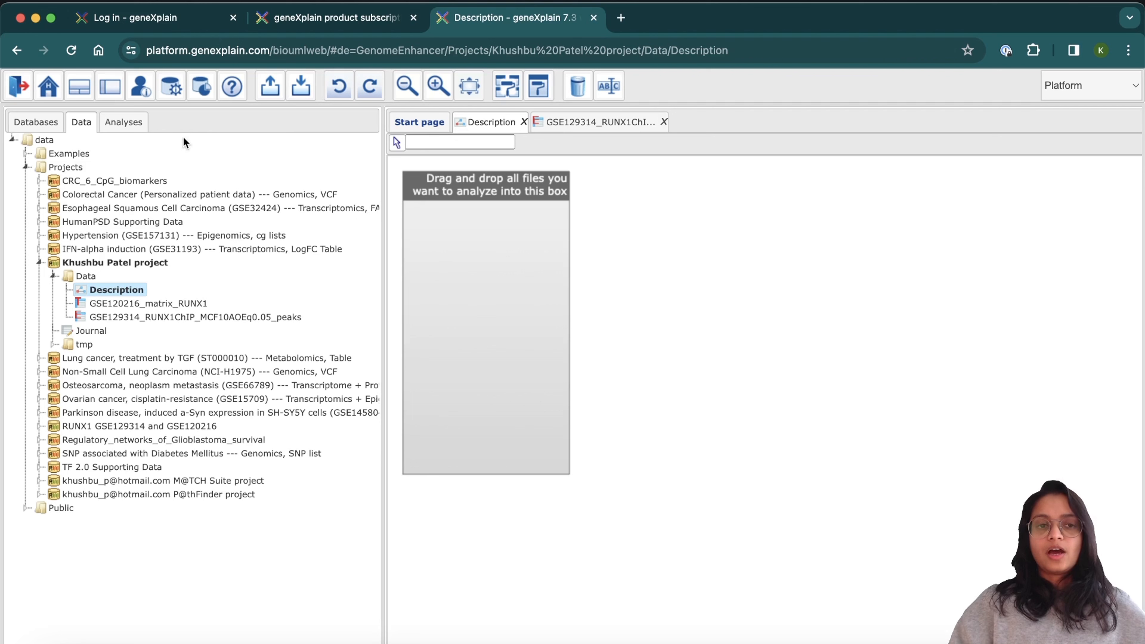
left_click(126, 122)
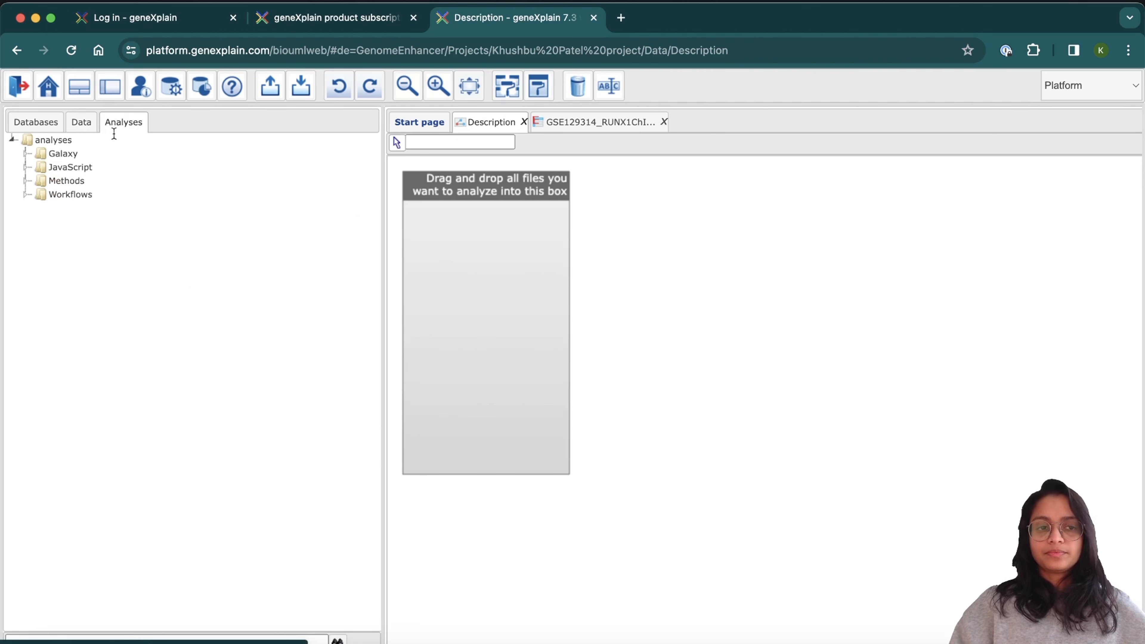
left_click(25, 182)
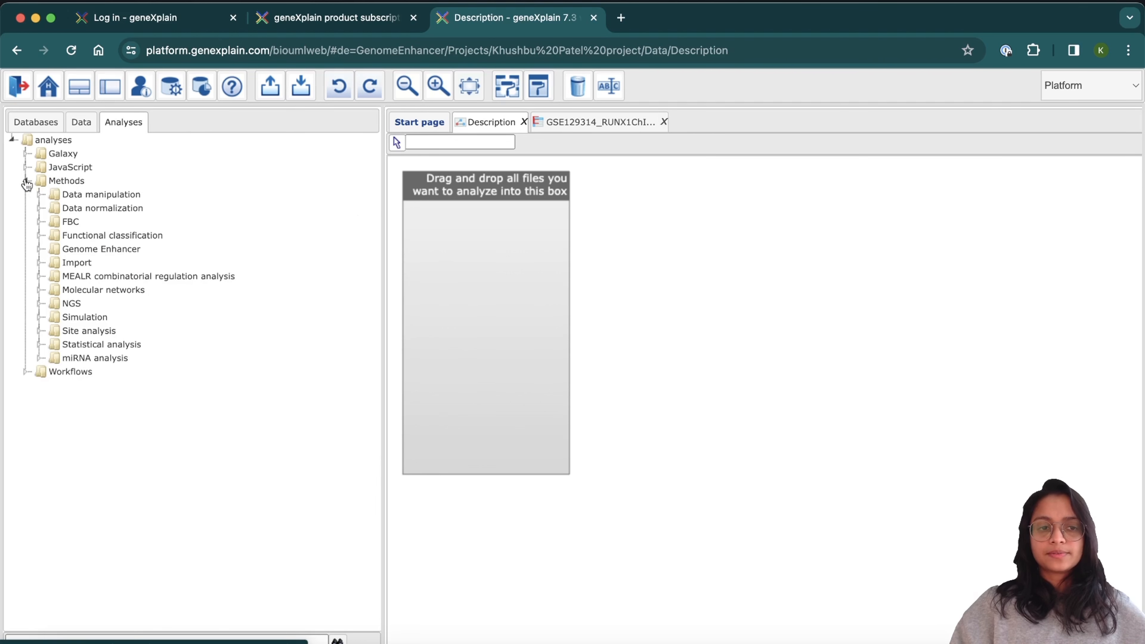
left_click(39, 197)
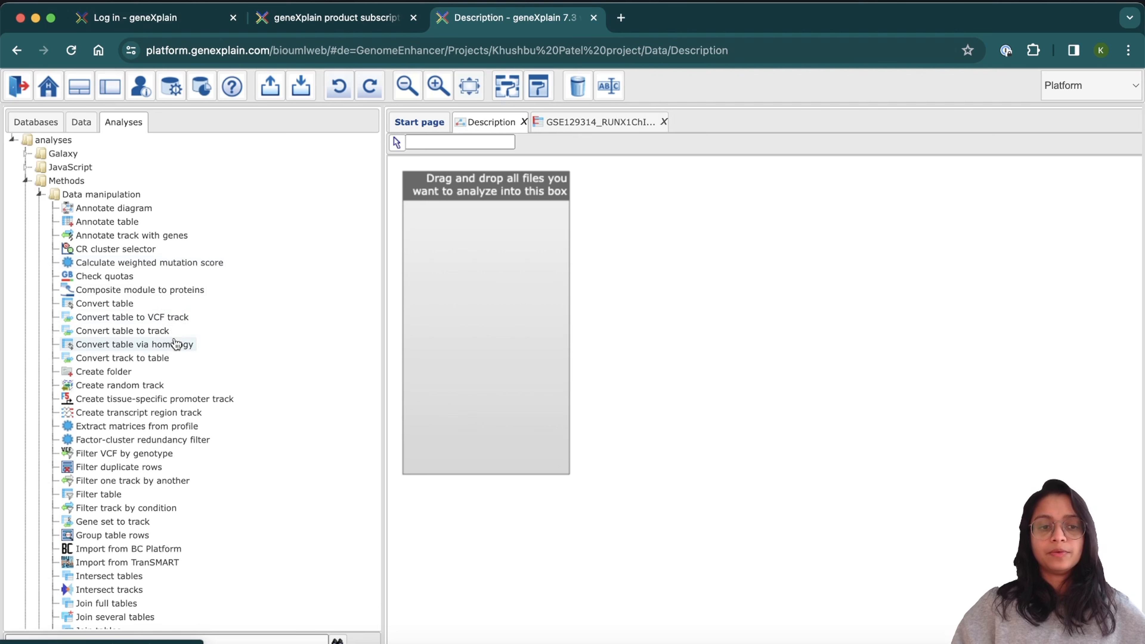
left_click(132, 336)
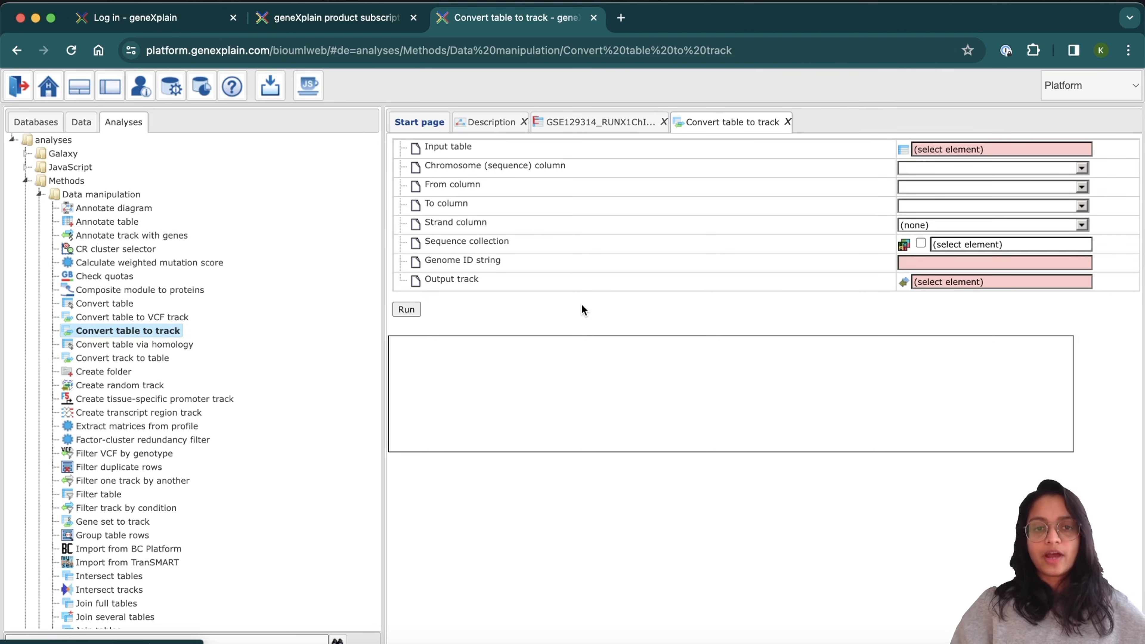
Assign GSE129314_RUNX1ChIP_MCF10AOEq0.05_peaks as the input table, with start as the From column and end as the To column.
left_click(82, 122)
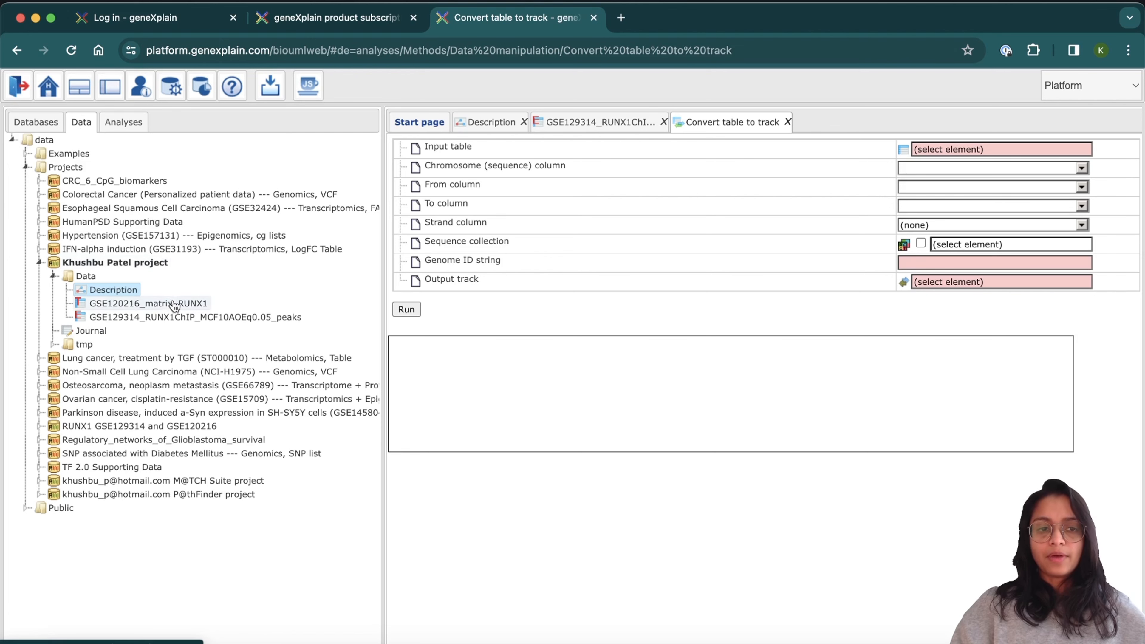
left_click_drag(173, 323, 948, 153)
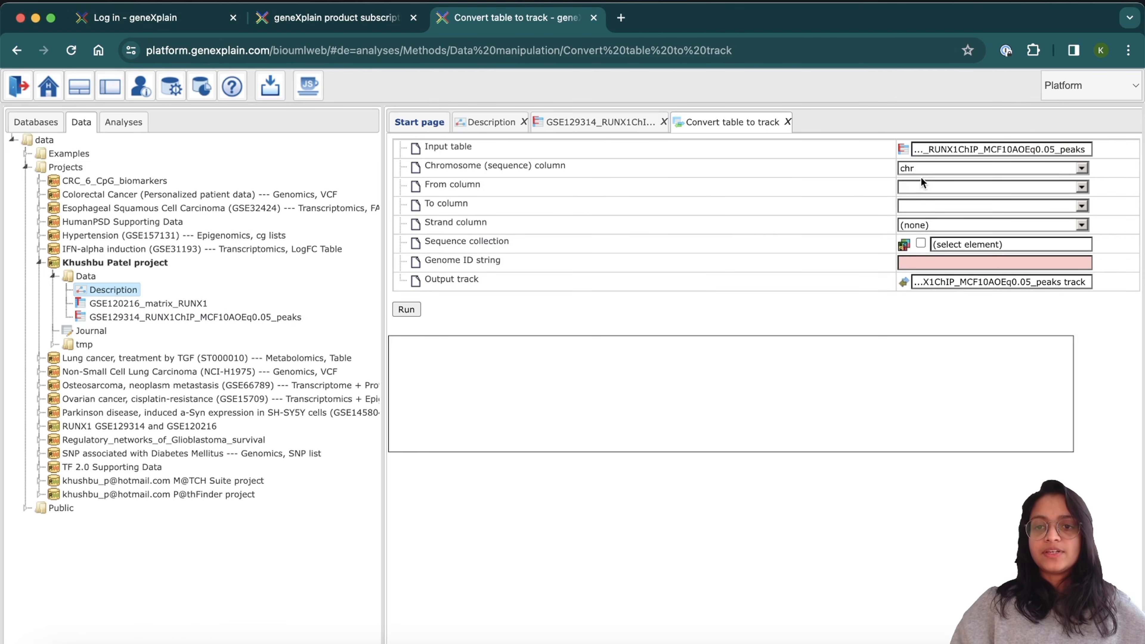
left_click(920, 189)
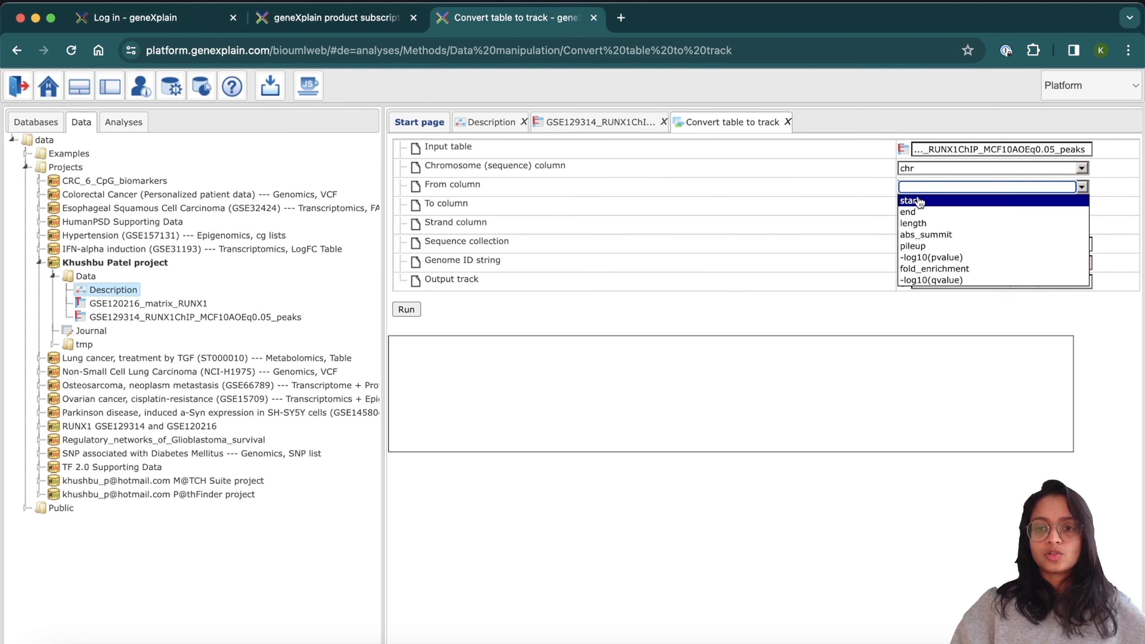
left_click(920, 201)
left_click(919, 206)
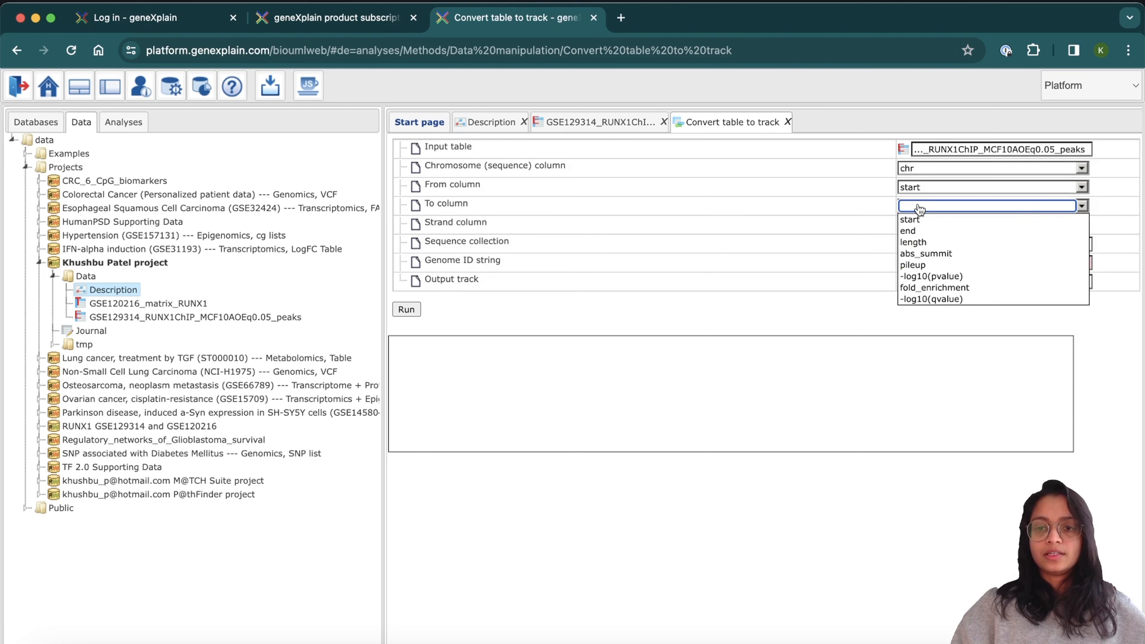
left_click(918, 231)
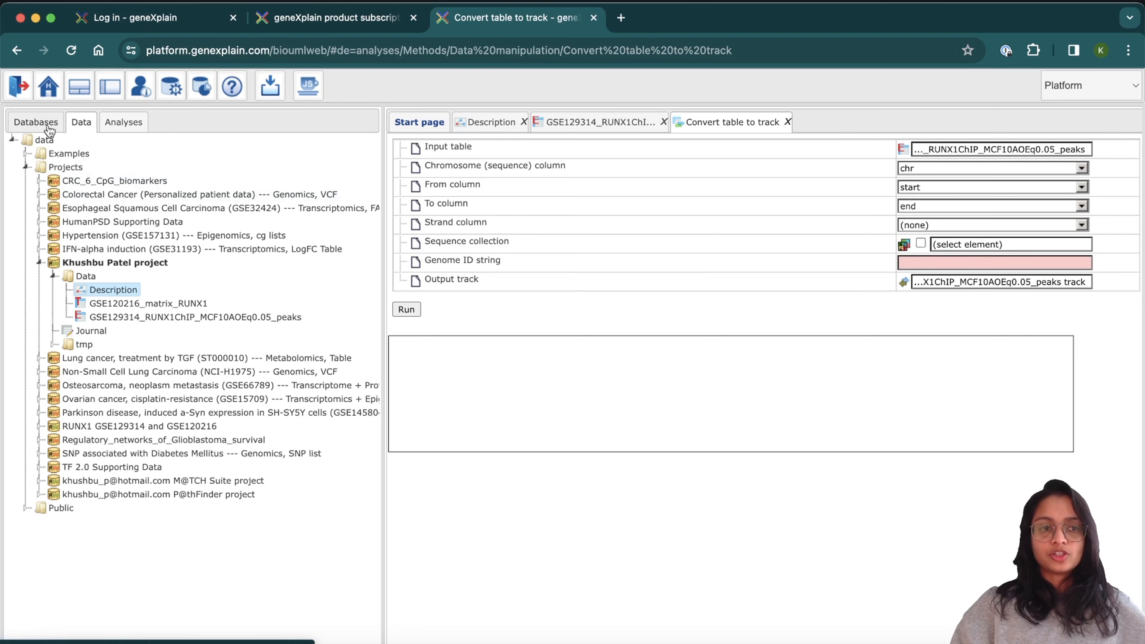
Set the conversion's sequence collection to chromosomes GRCh38 from the EnsemblHuman104 database.
left_click(39, 121)
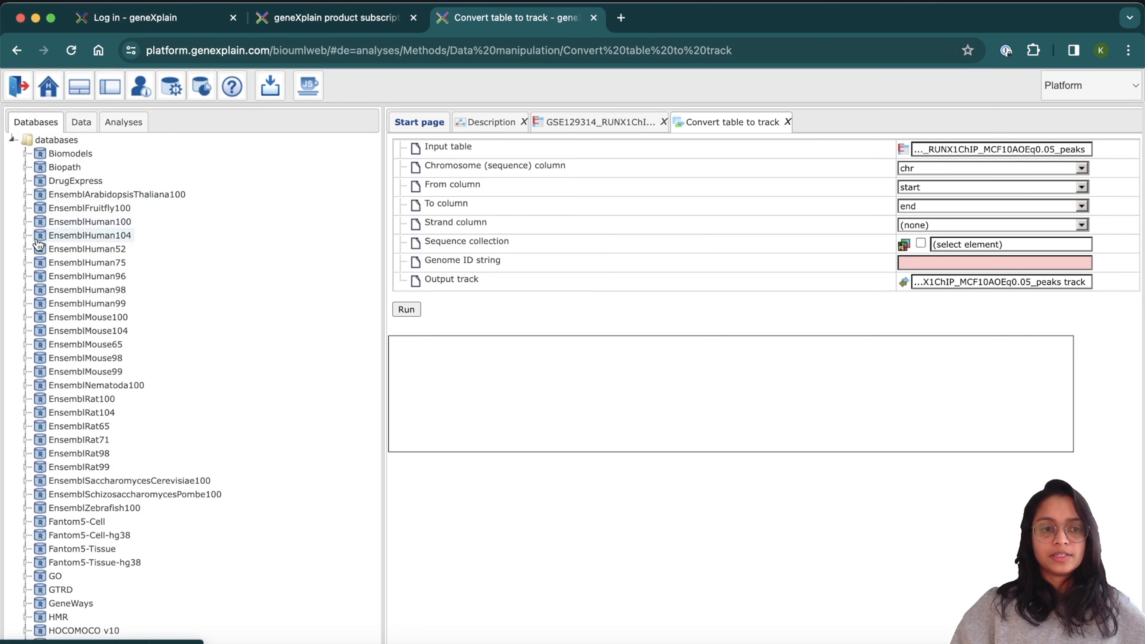
left_click(26, 235)
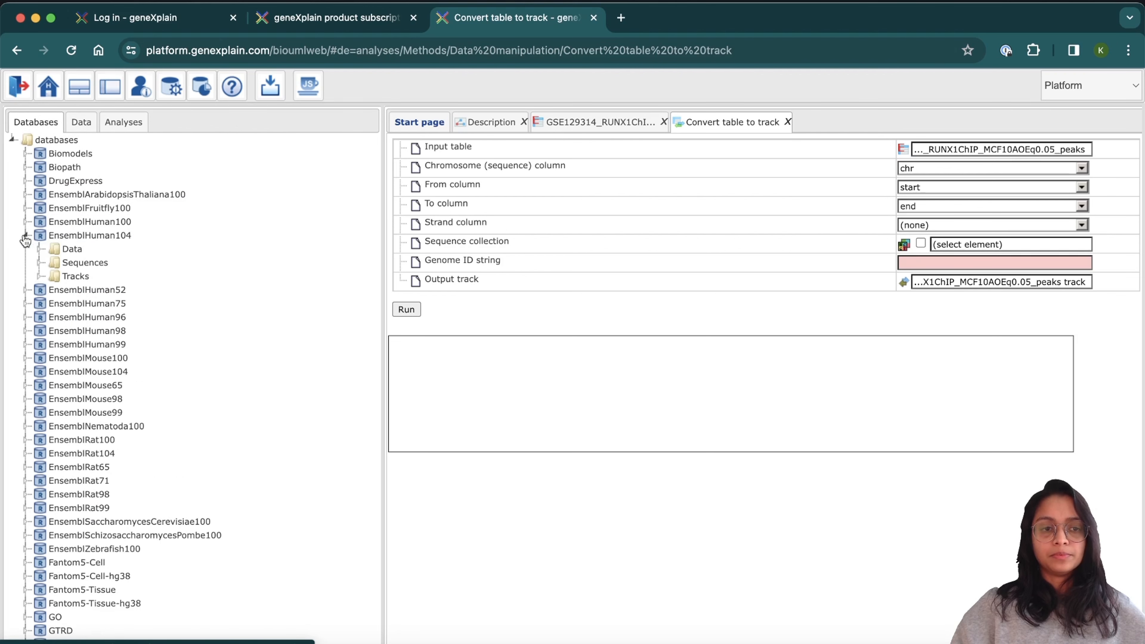
left_click(39, 250)
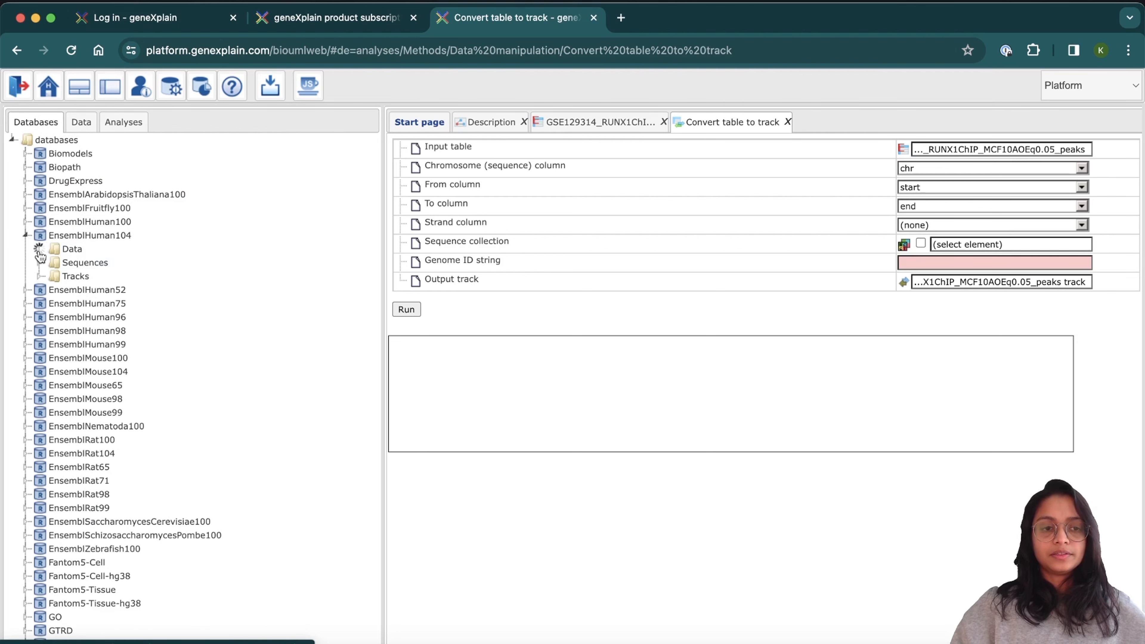
left_click(40, 303)
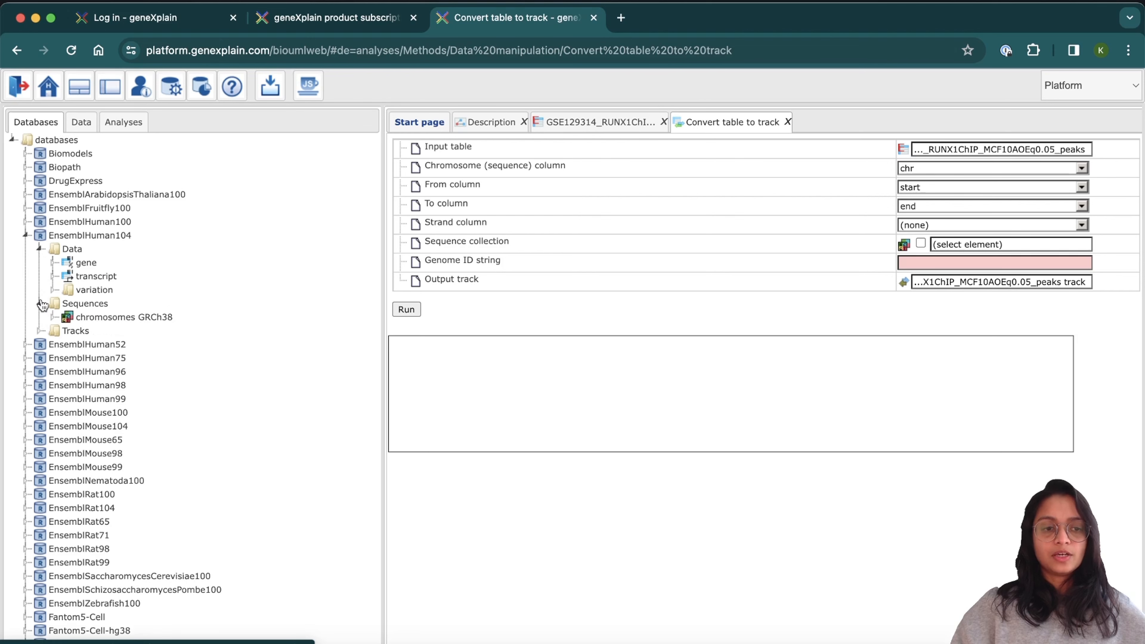
left_click(72, 318)
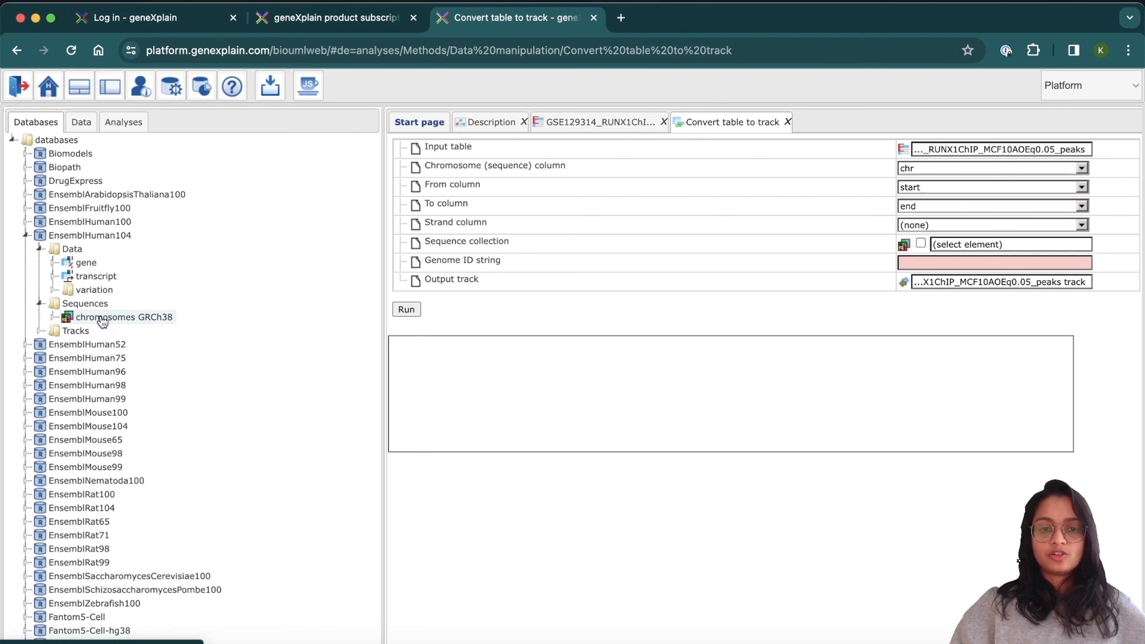
left_click_drag(996, 240, 987, 244)
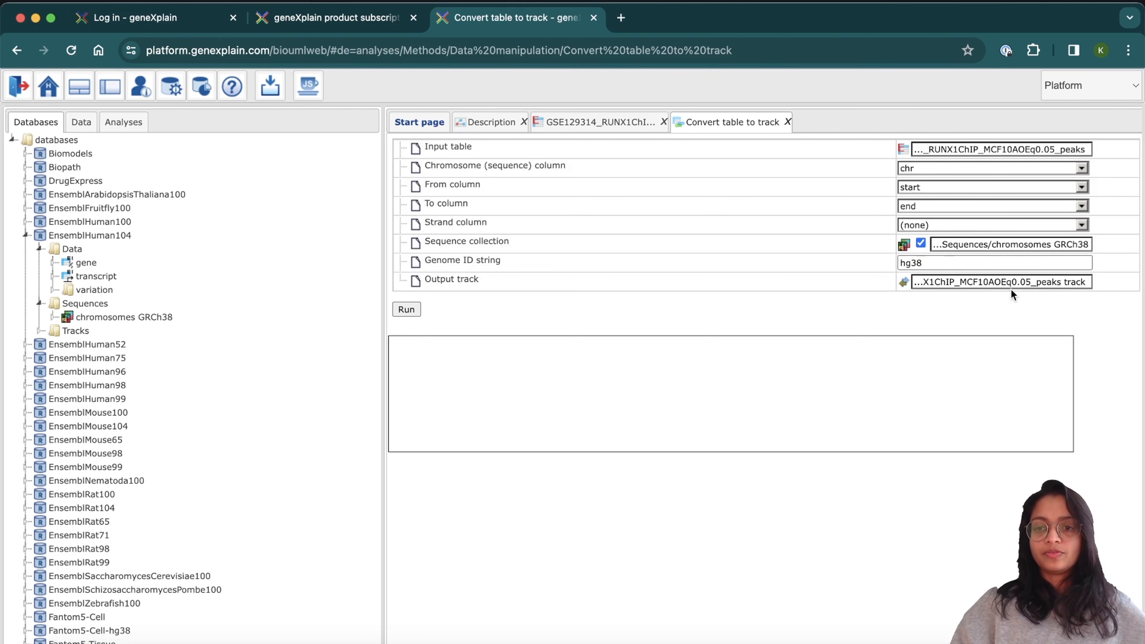
Check the output track's name and folder, then run the table-to-track conversion with the suggested output.
left_click(963, 284)
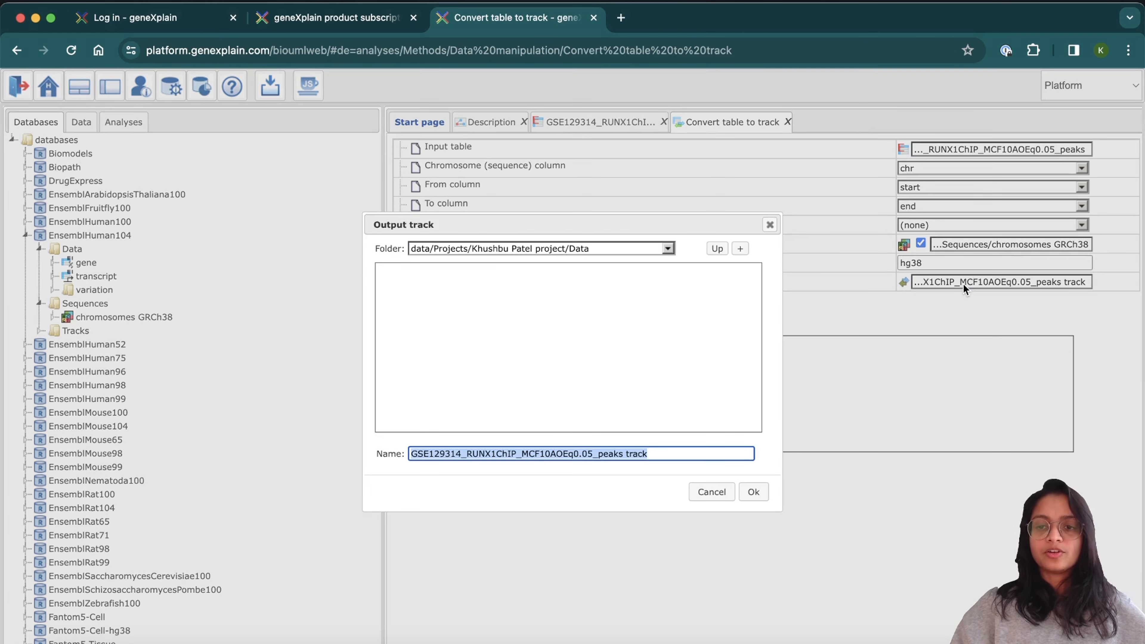
left_click(709, 493)
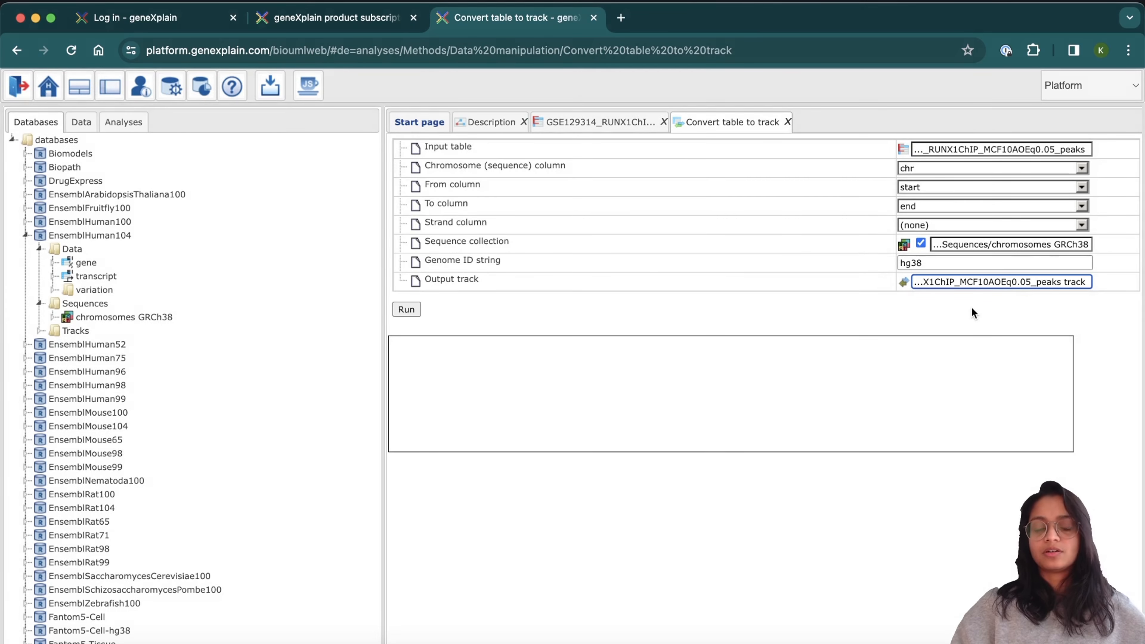
left_click(407, 310)
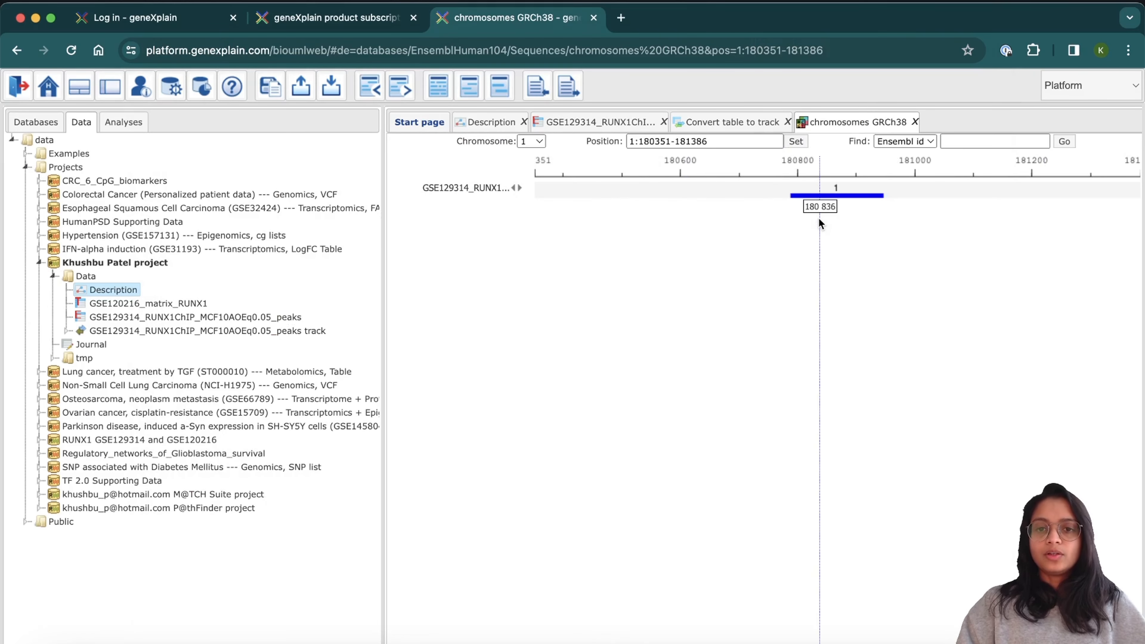
Compare the original peaks table with the first peak of the converted track on chromosome 1.
left_click(609, 130)
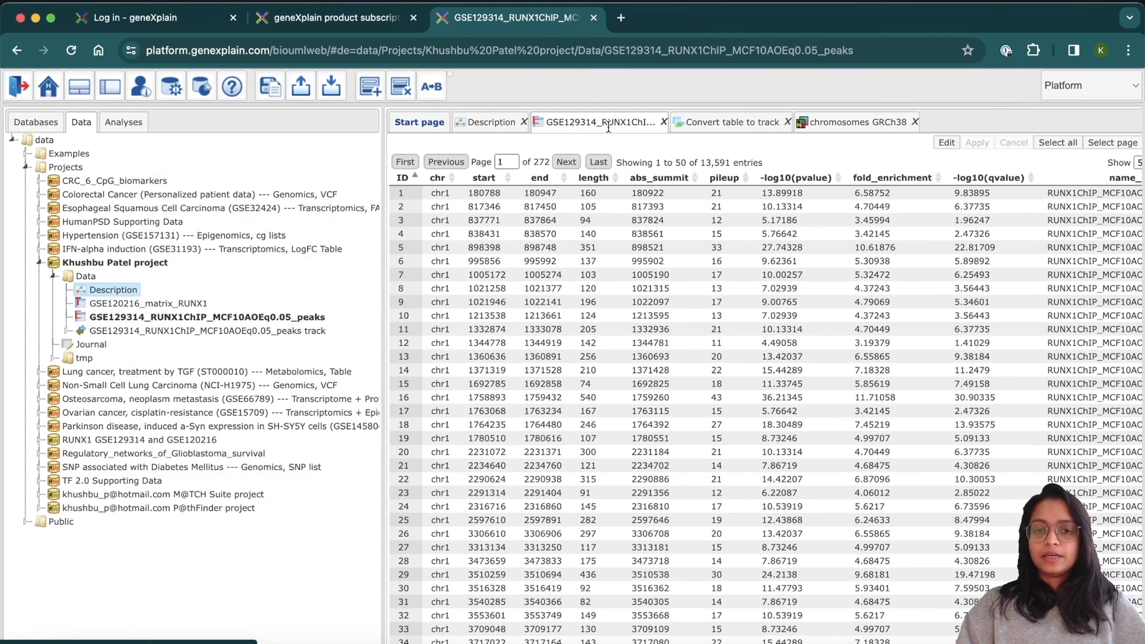
left_click(834, 123)
left_click_drag(841, 271, 769, 271)
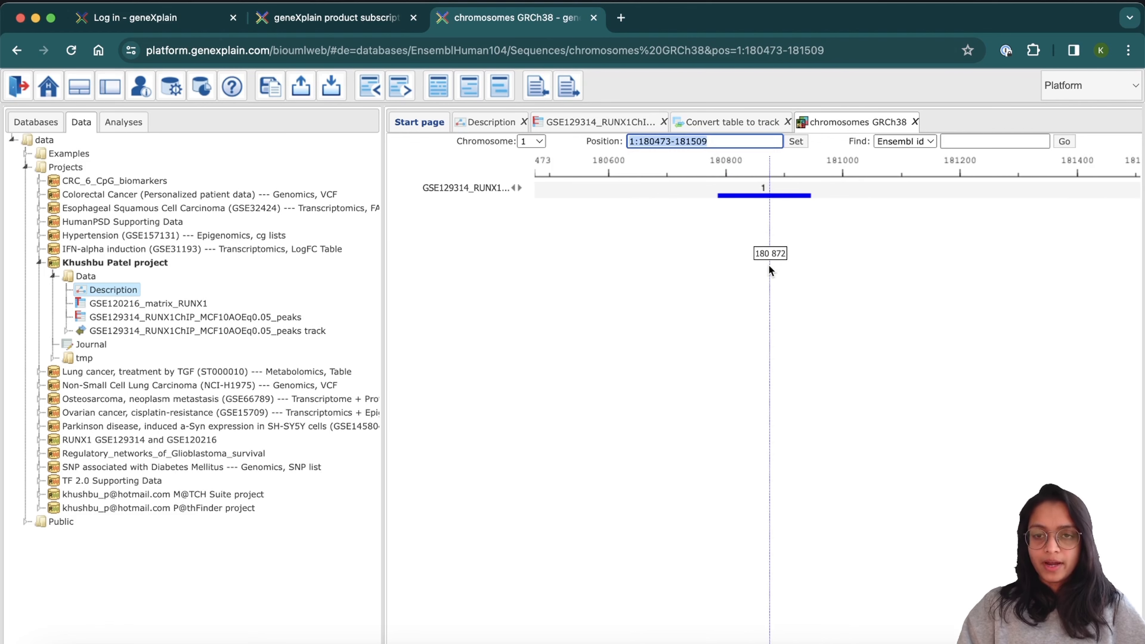
Switch back to Genome Enhancer and set the omics type of the GSE129314_RUNX1ChIP_MCF10AOEq0.05_peaks track to Epigenomics.
left_click(1096, 85)
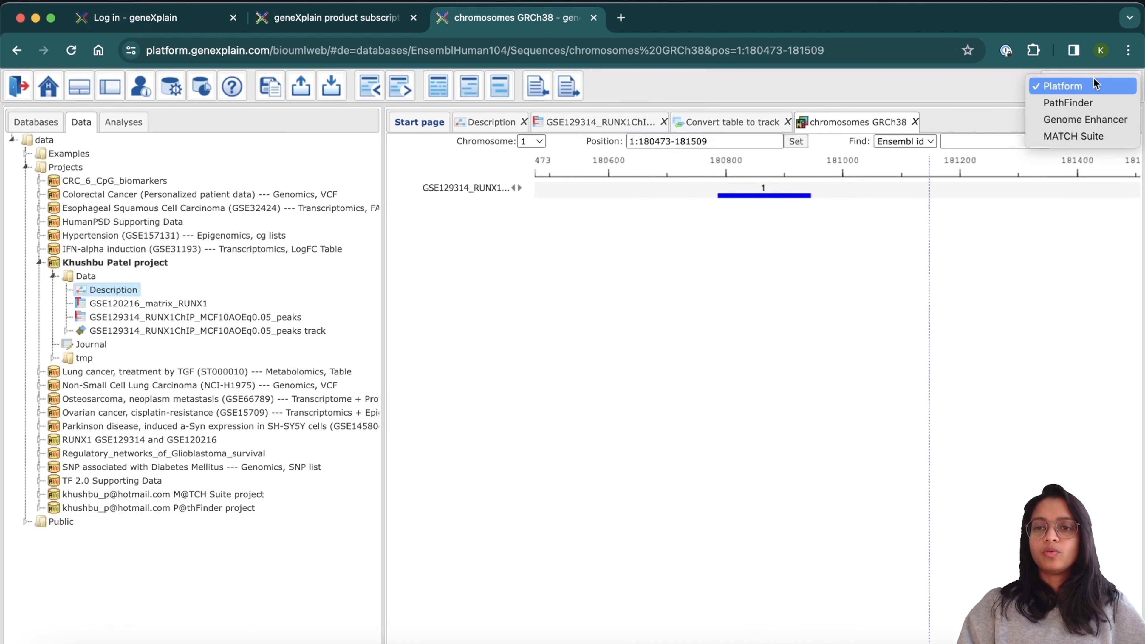
left_click(1093, 119)
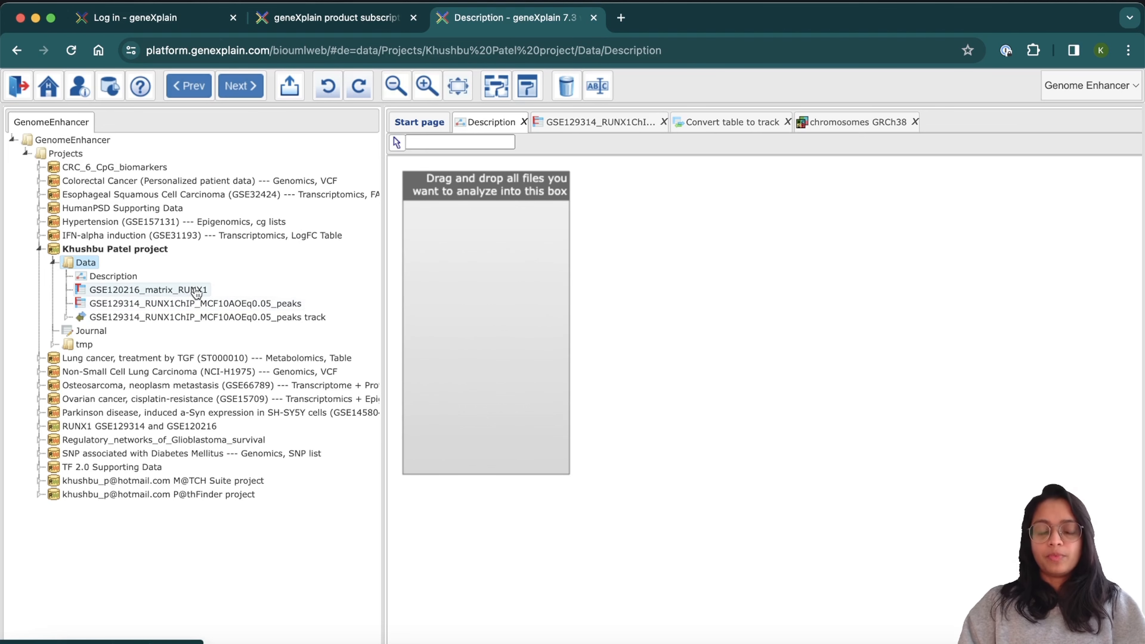
right_click(199, 315)
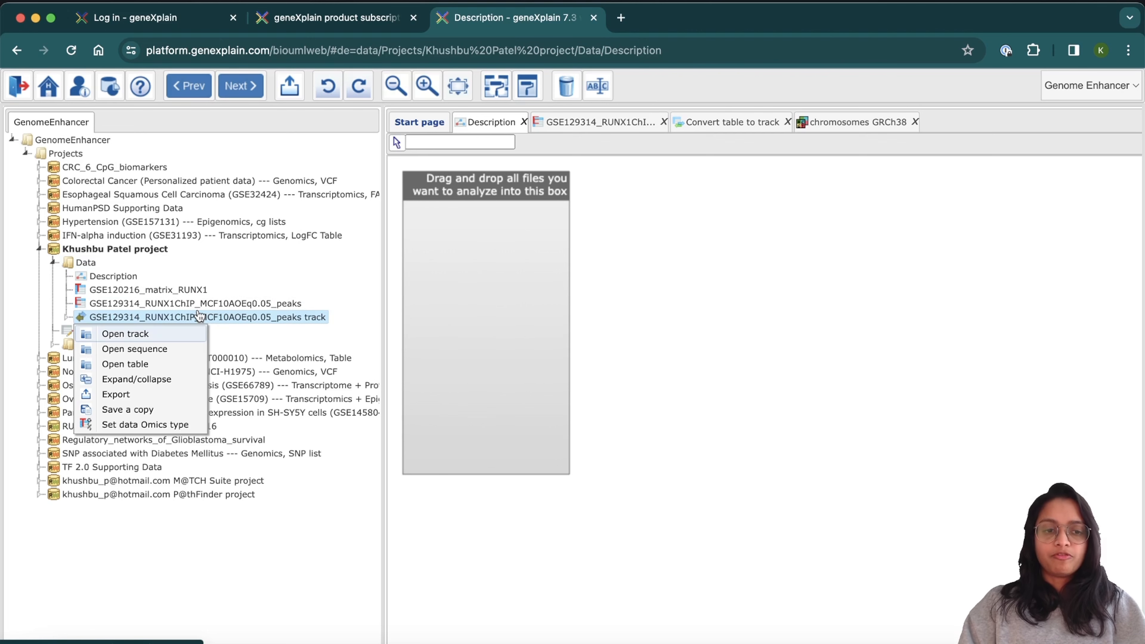
left_click(164, 425)
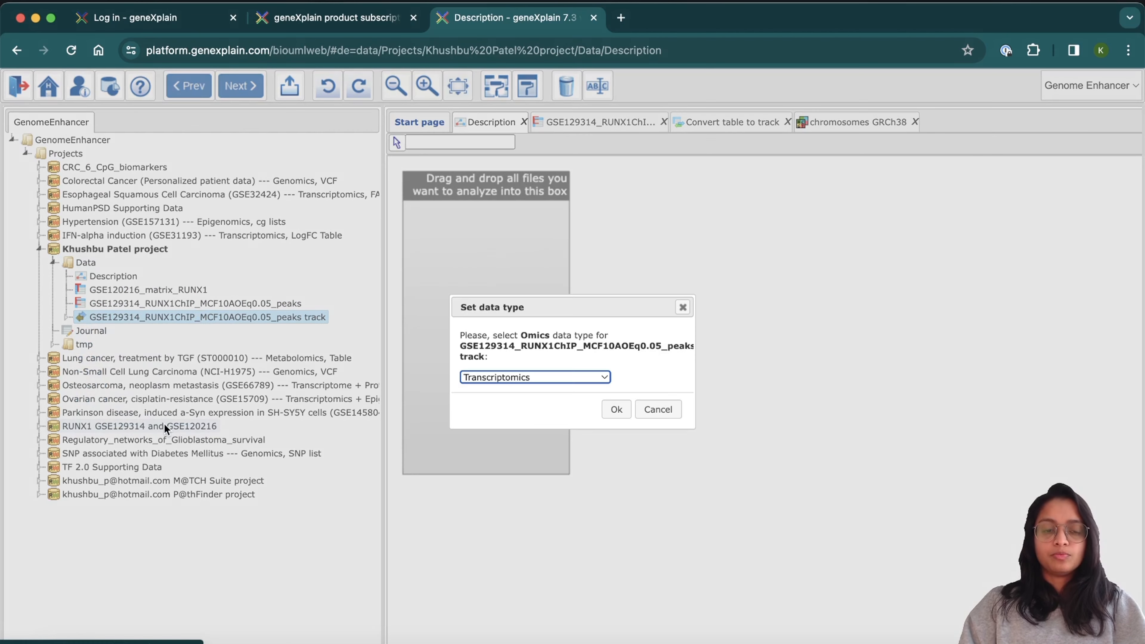
left_click(504, 378)
left_click(505, 425)
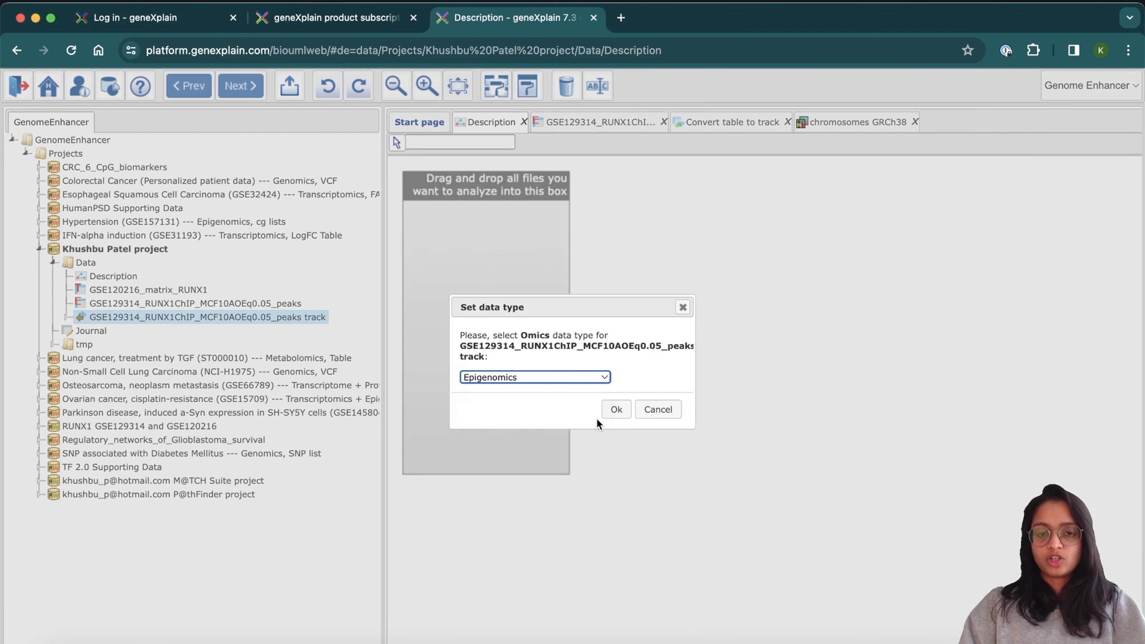
left_click(617, 409)
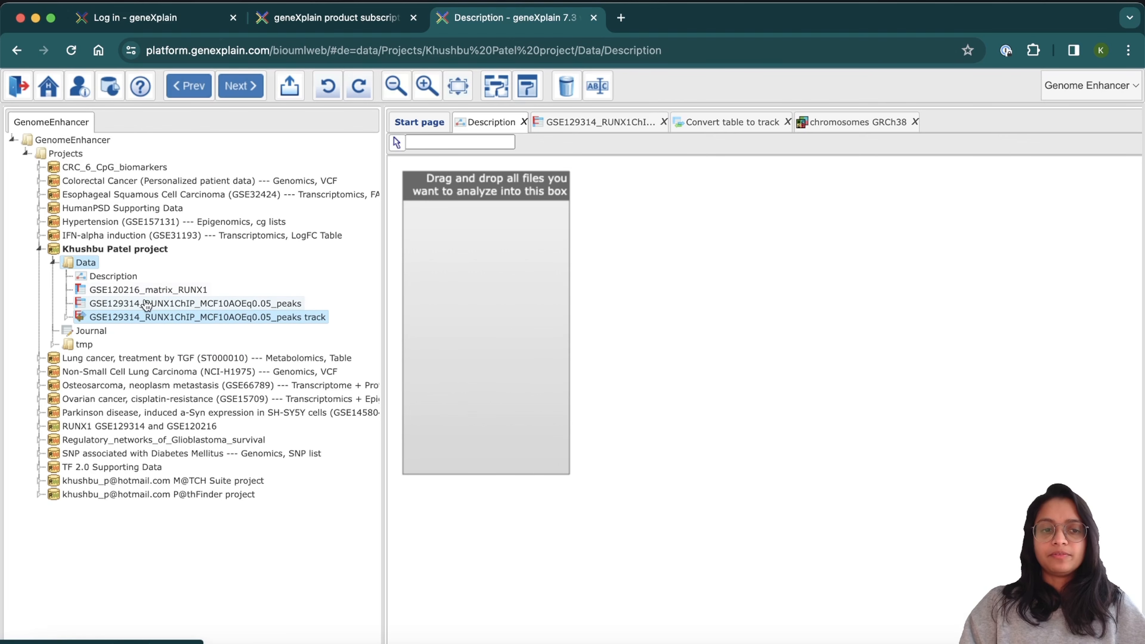
Add the GSE129314 peaks track and GSE120216_matrix_RUNX1 to the box of files to analyze and proceed to the condition setup.
left_click_drag(131, 318, 454, 238)
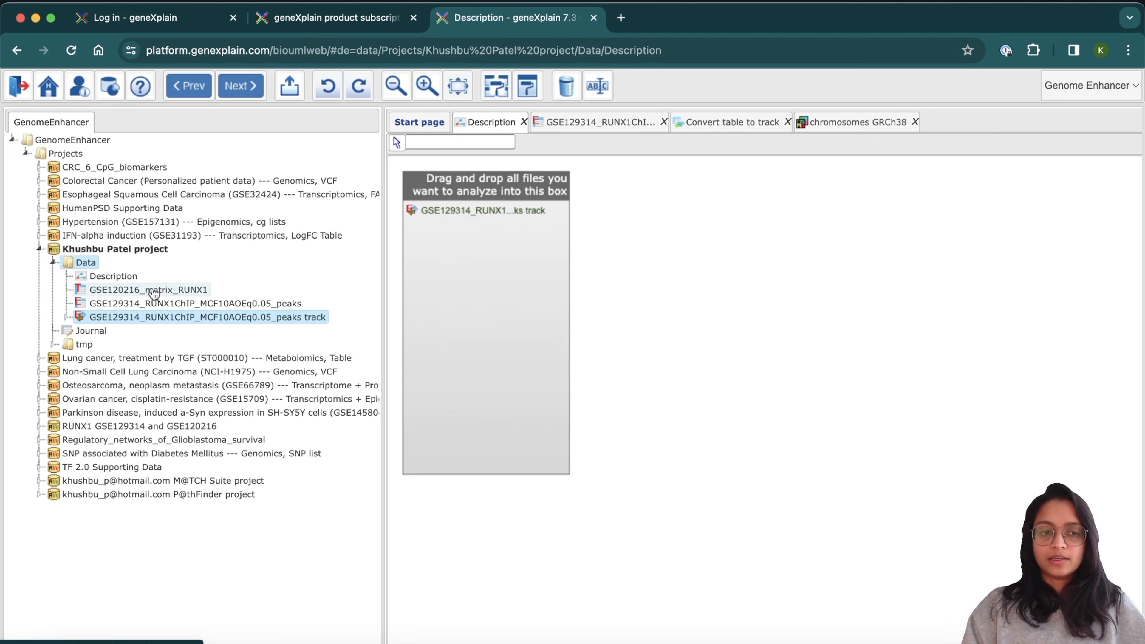
left_click_drag(158, 293, 457, 256)
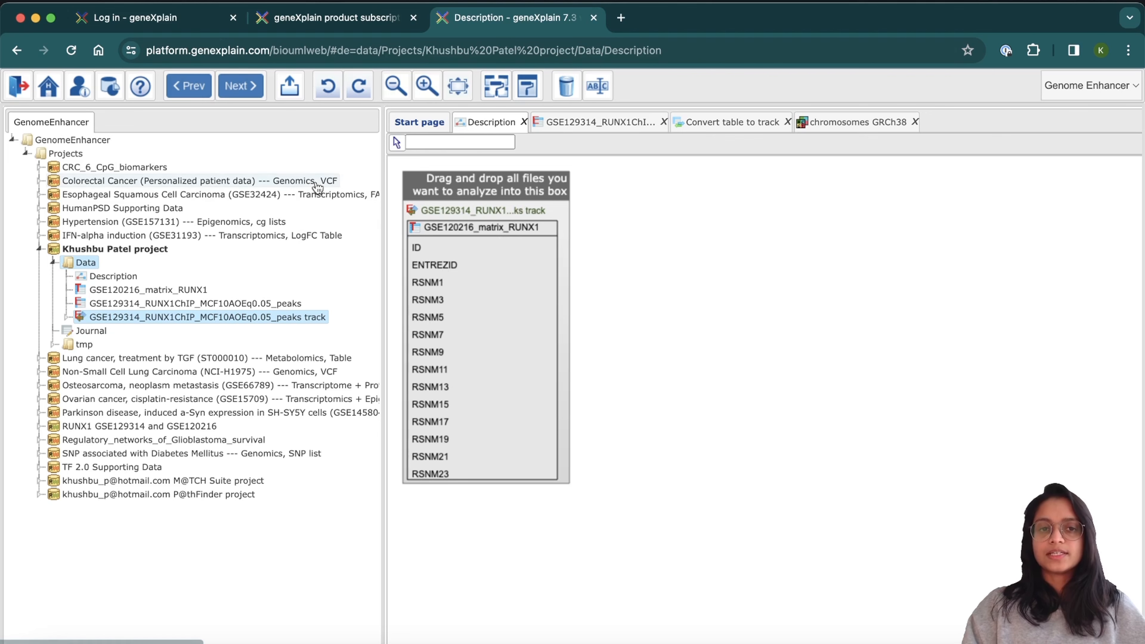
left_click(243, 87)
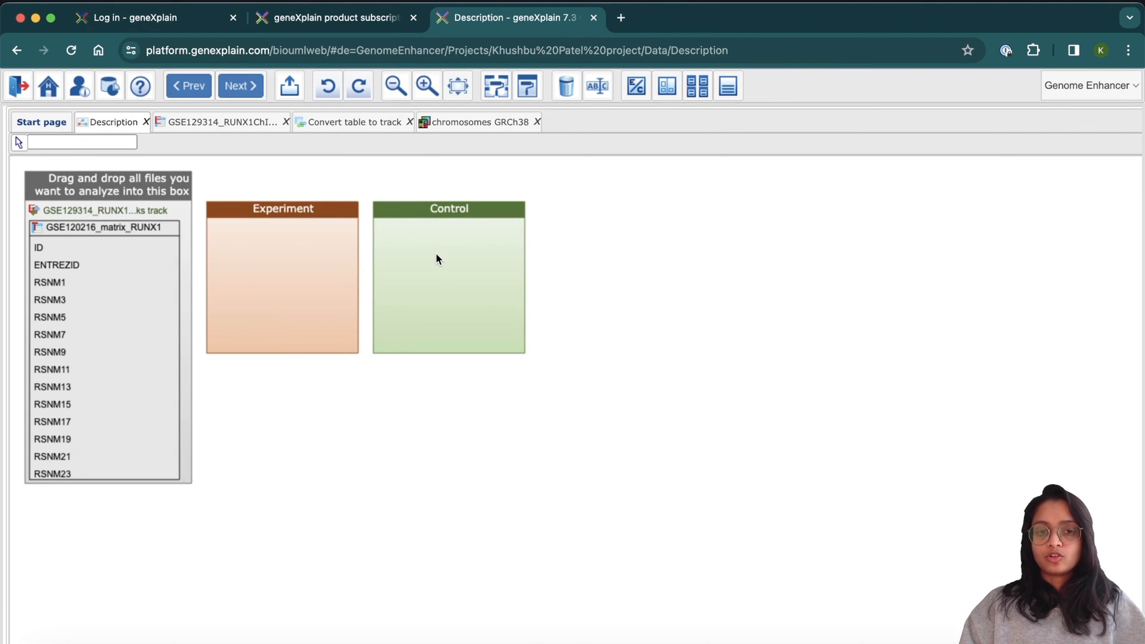
Rename the Experiment condition box as RUNX1 KO.
left_click(303, 212)
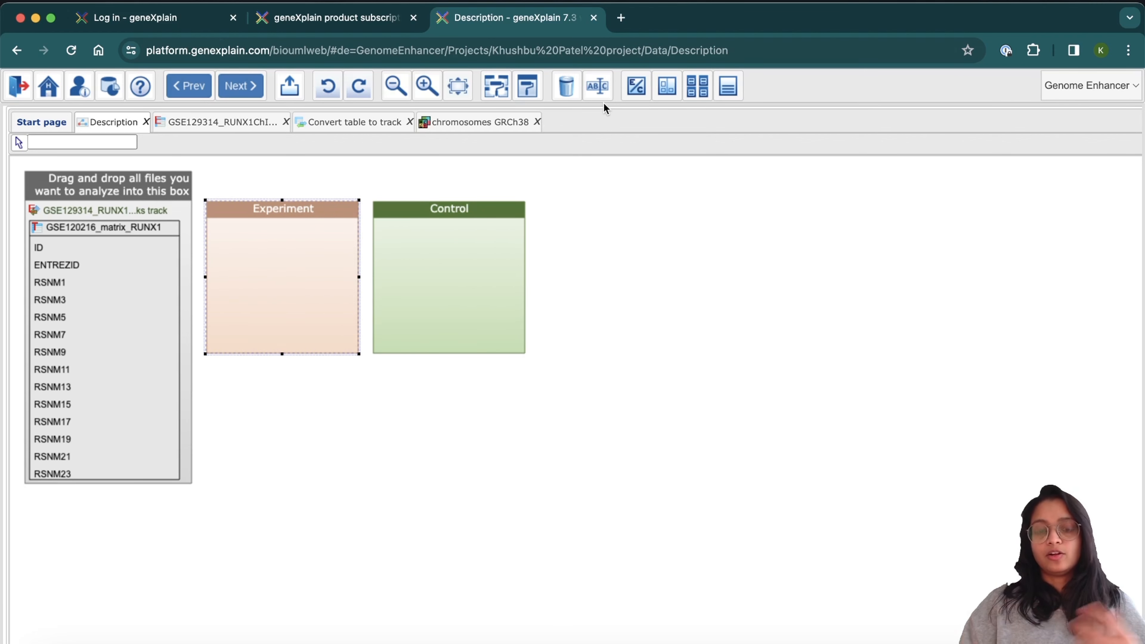
left_click(598, 87)
double_click(524, 213)
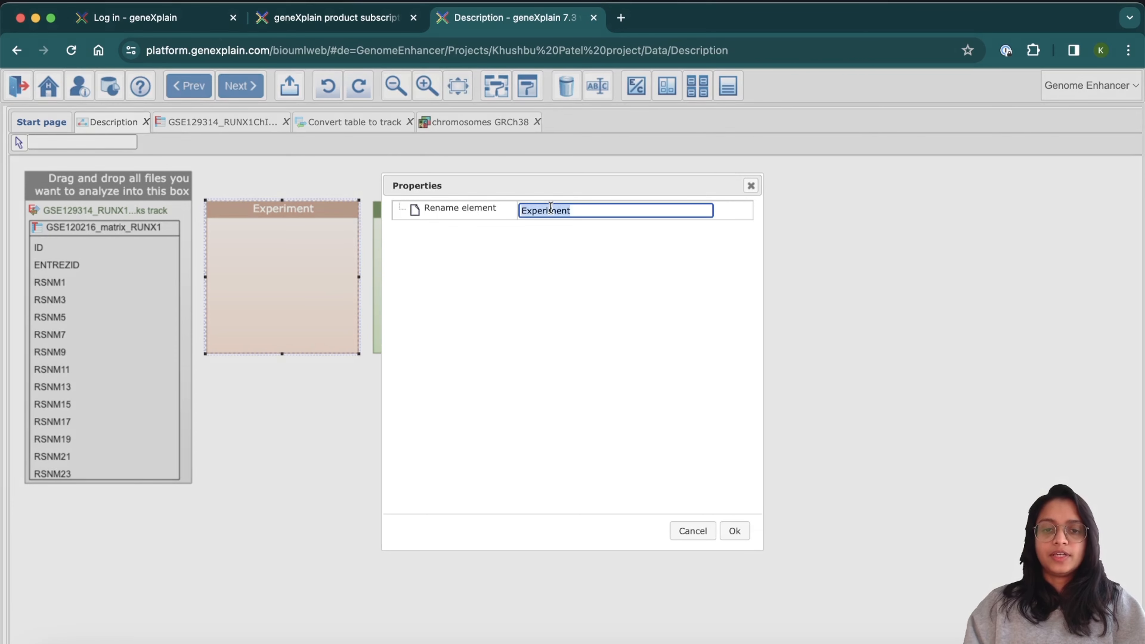
type("RUNX1 KO")
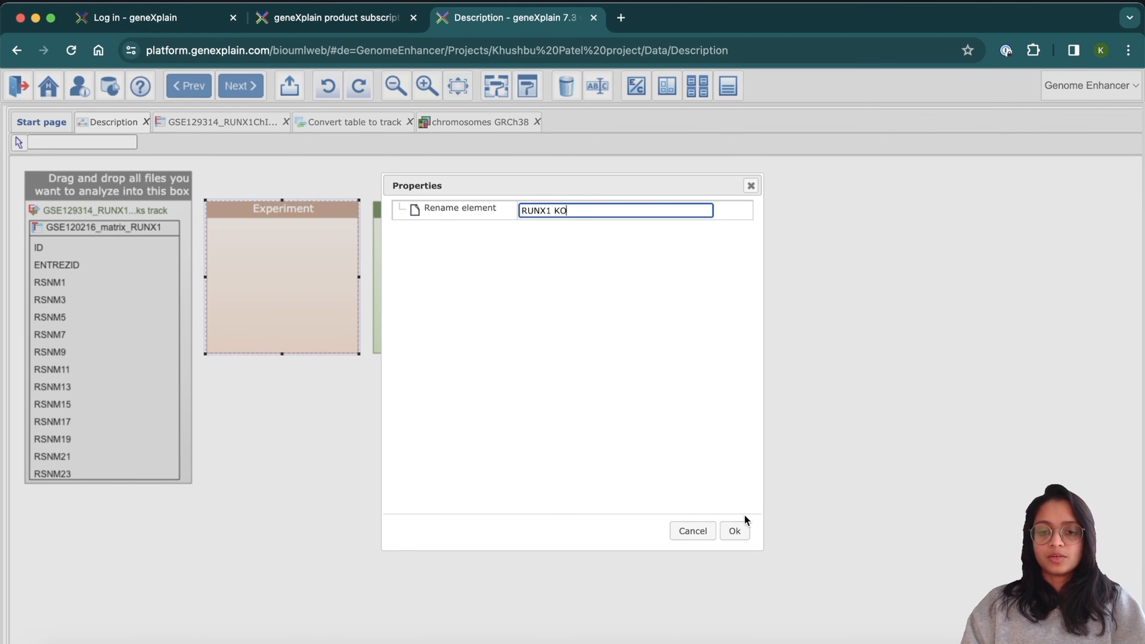
left_click(735, 530)
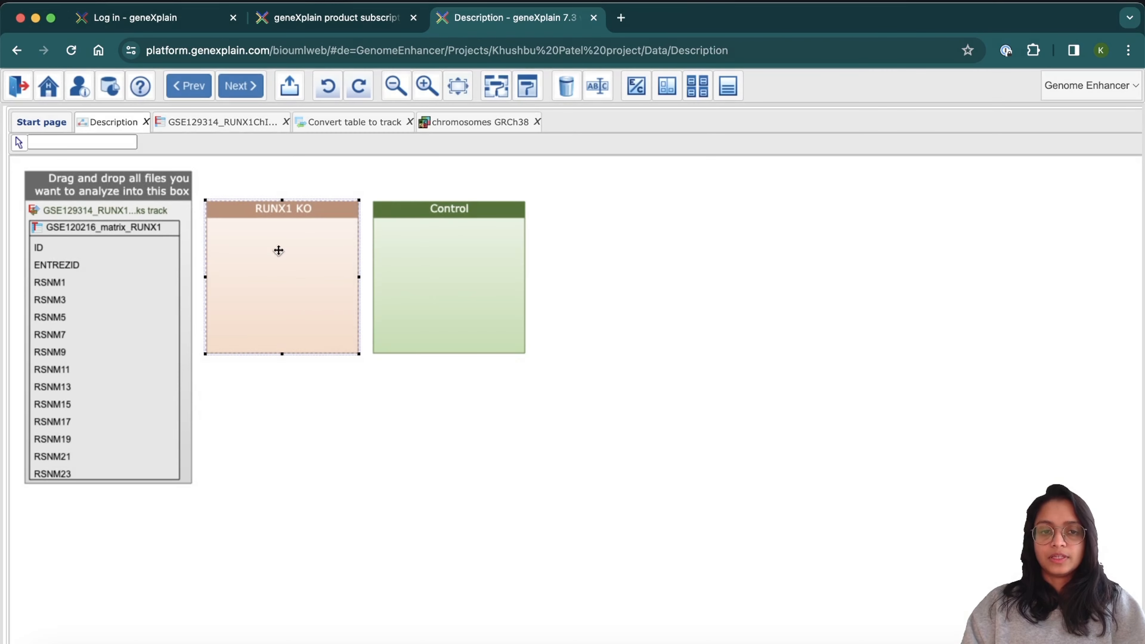
Rename the Control condition box as RUNX1 WT.
left_click(458, 208)
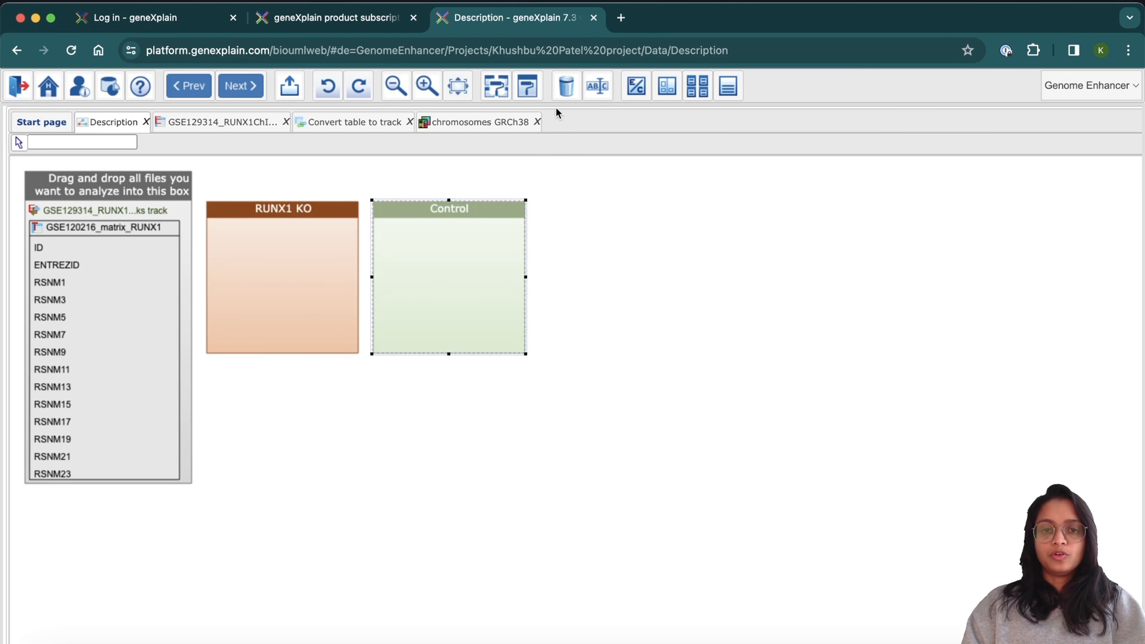
left_click(588, 88)
double_click(559, 210)
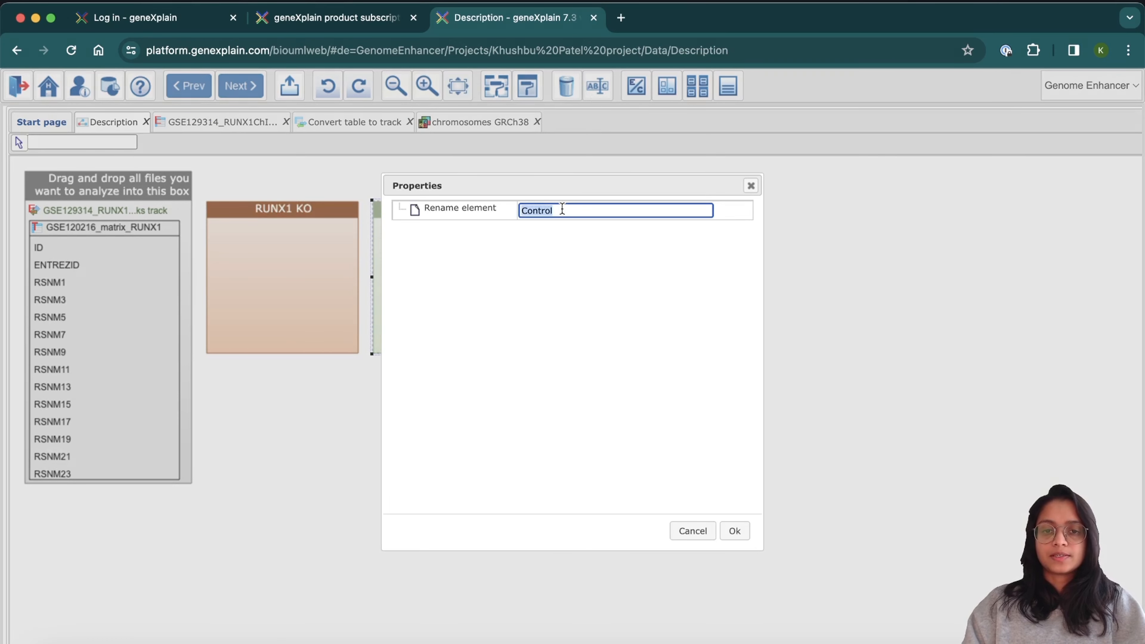
type("RUNX1")
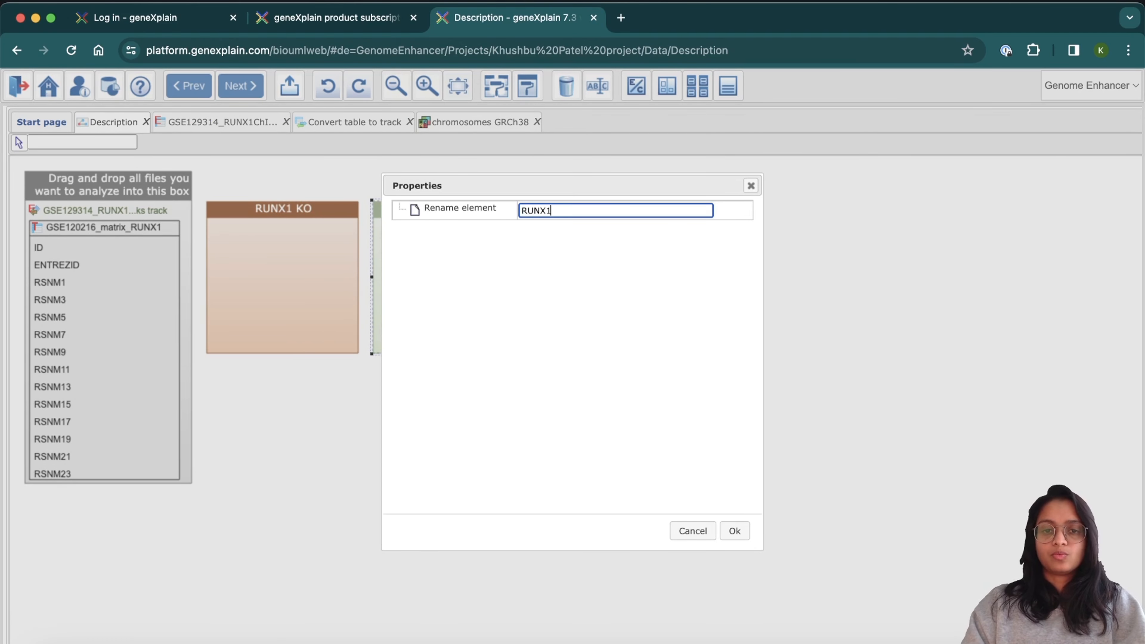
type(" WT")
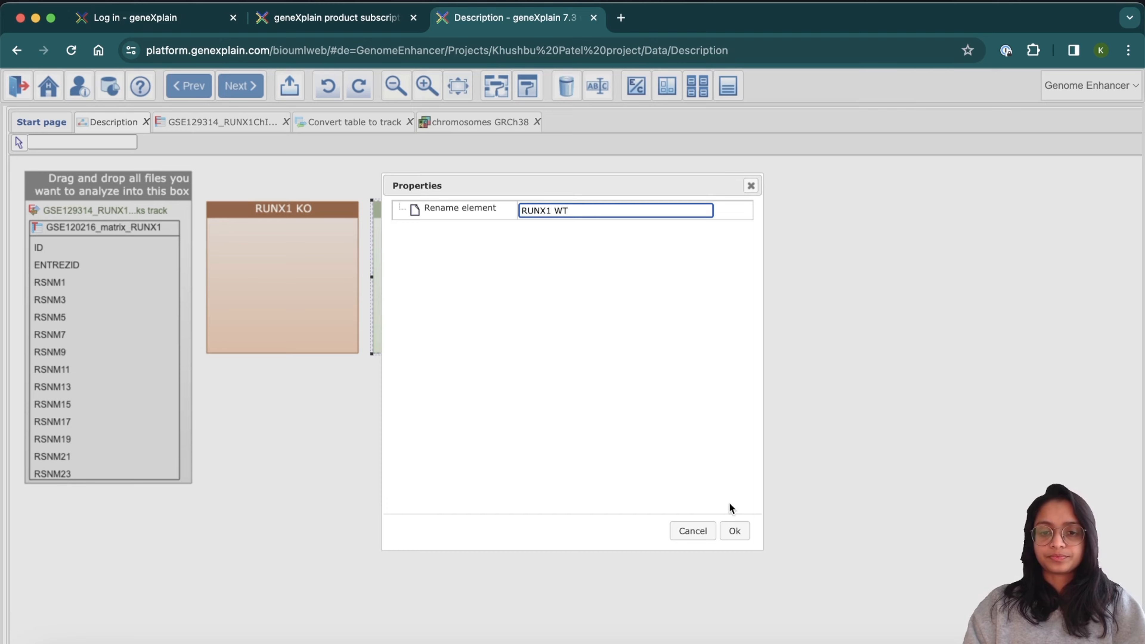
left_click(735, 530)
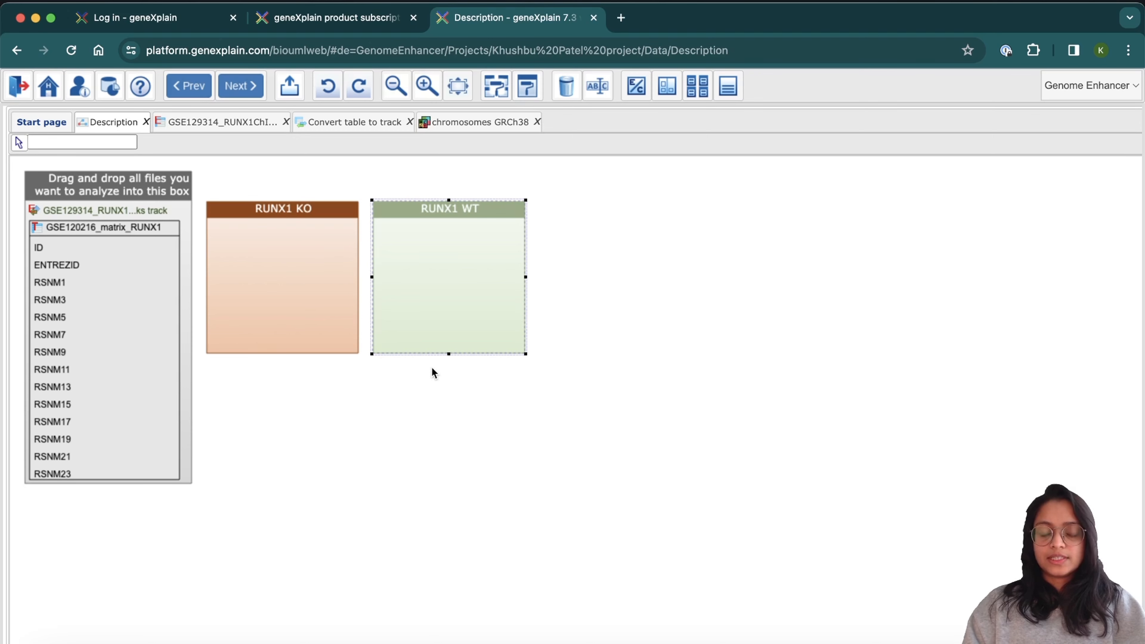
Assign the GSE129314 peaks track and samples RSNM1, RSNM7, RSNM13 and RSNM19 to the RUNX1 WT condition.
left_click(81, 210)
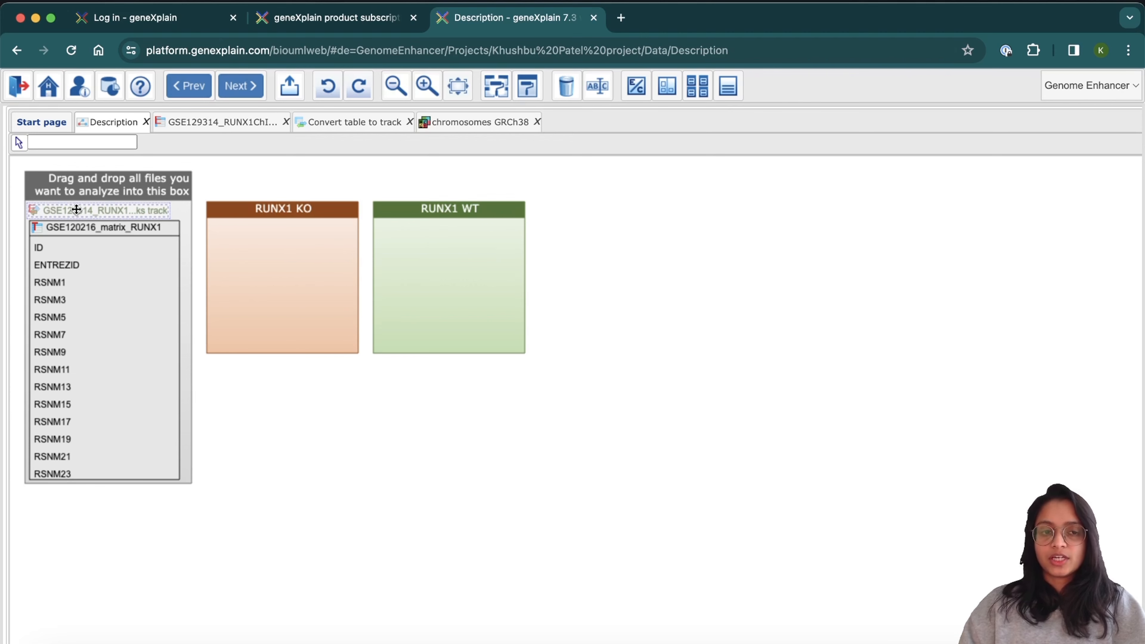
left_click_drag(74, 211, 431, 240)
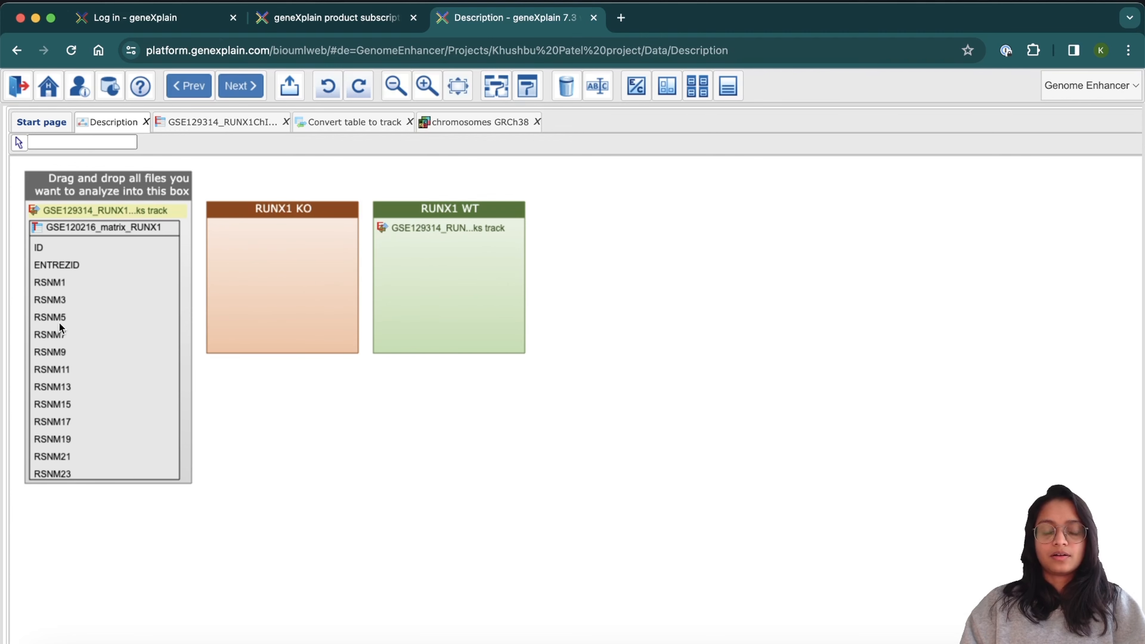
left_click_drag(52, 282, 423, 270)
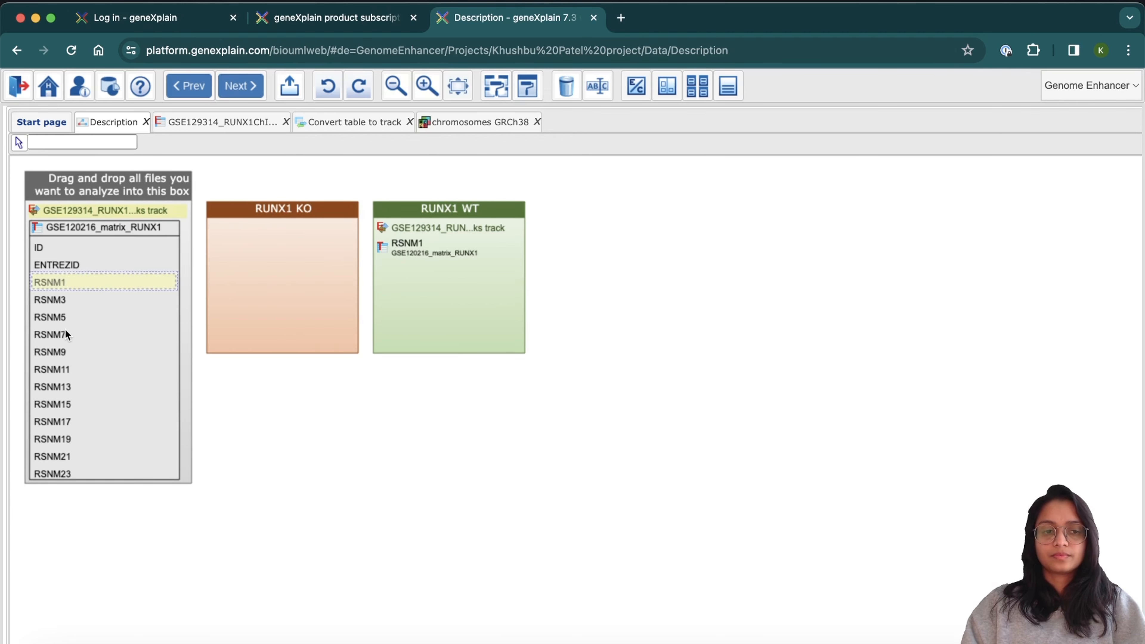
left_click_drag(65, 335, 393, 278)
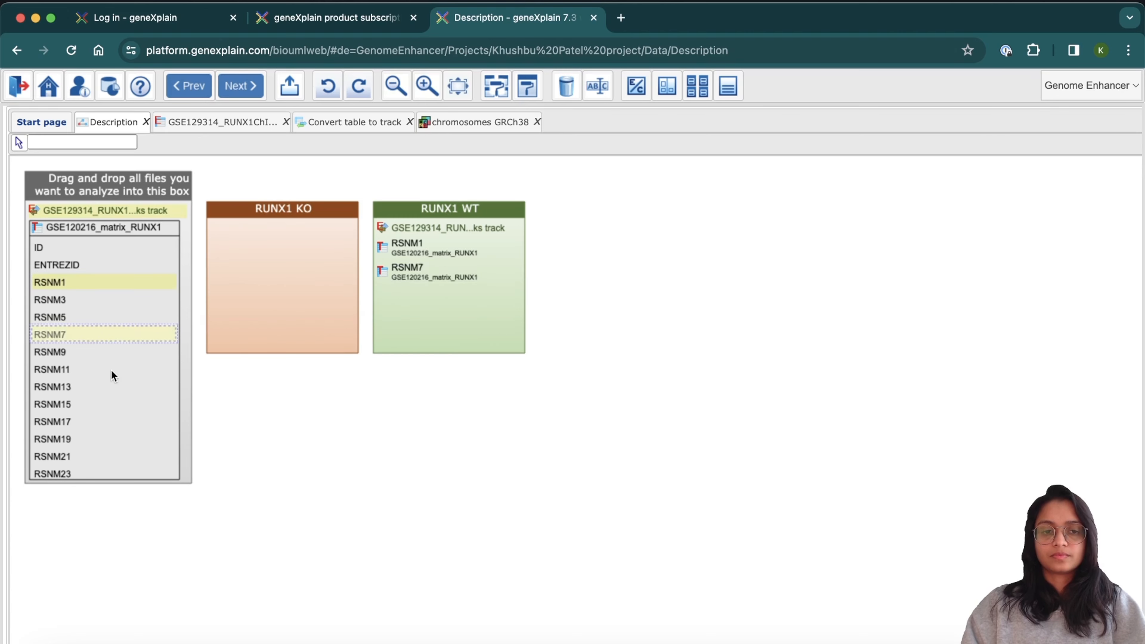
left_click_drag(56, 386, 395, 312)
left_click_drag(68, 440, 416, 318)
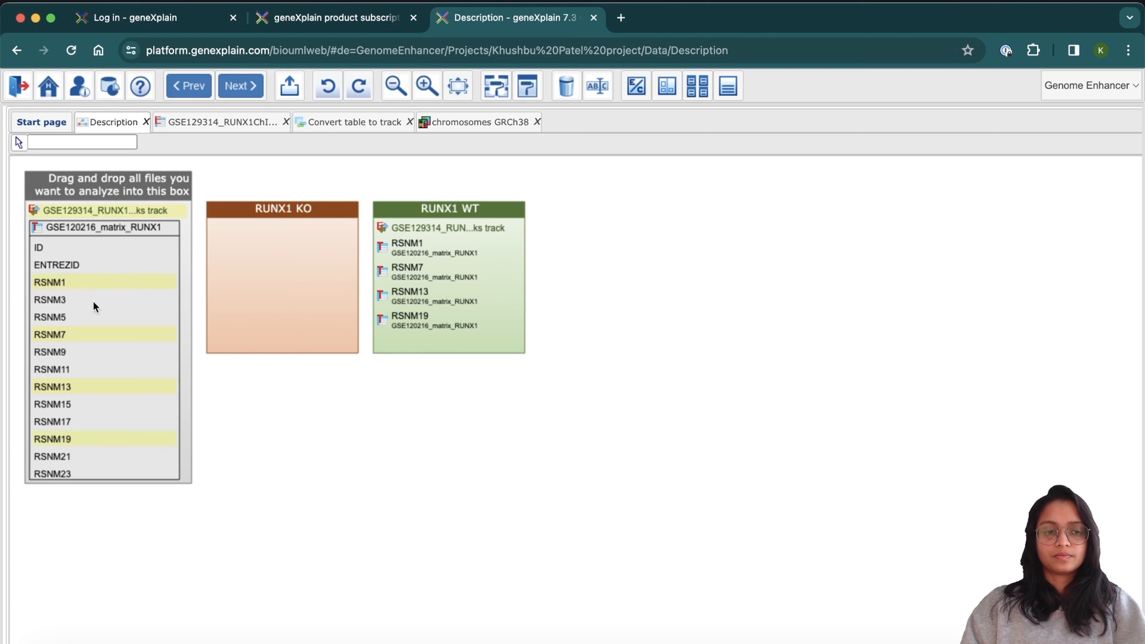
Assign samples RSNM3, RSNM5, RSNM9, RSNM11, RSNM15, RSNM17, RSNM21 and RSNM23 to the RUNX1 KO condition.
left_click_drag(61, 299, 245, 267)
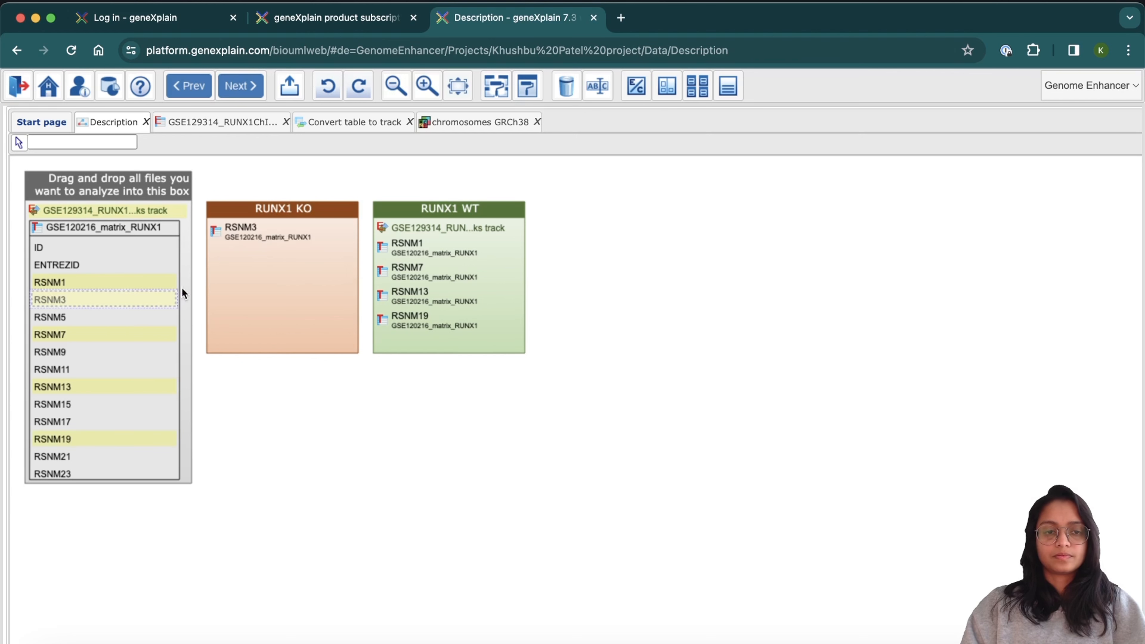
left_click_drag(65, 318, 241, 273)
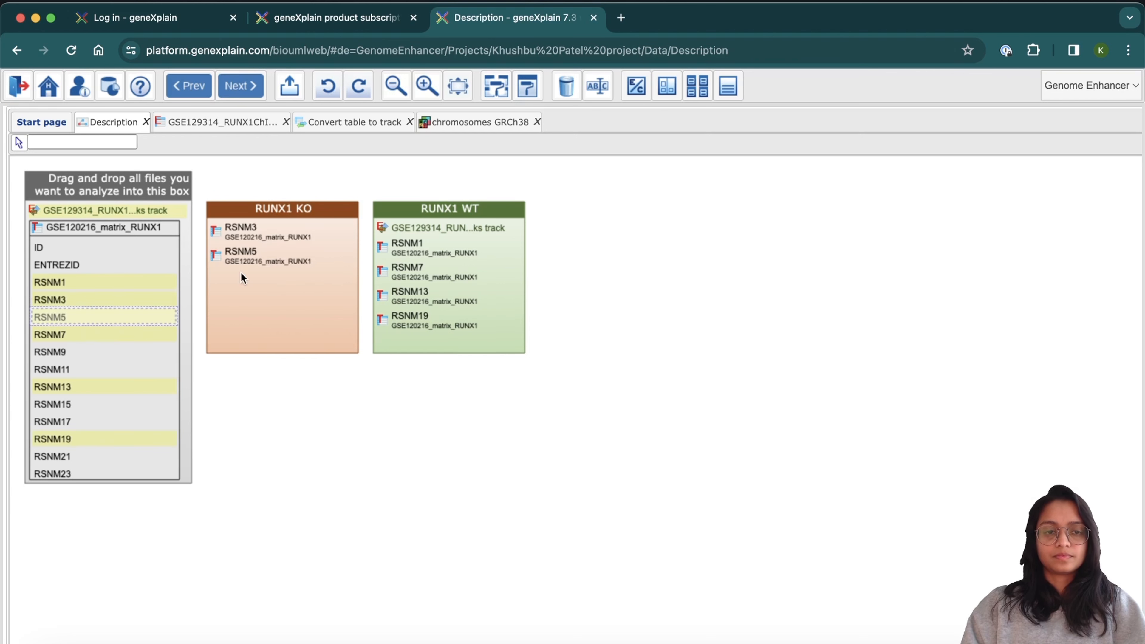
left_click_drag(67, 351, 237, 301)
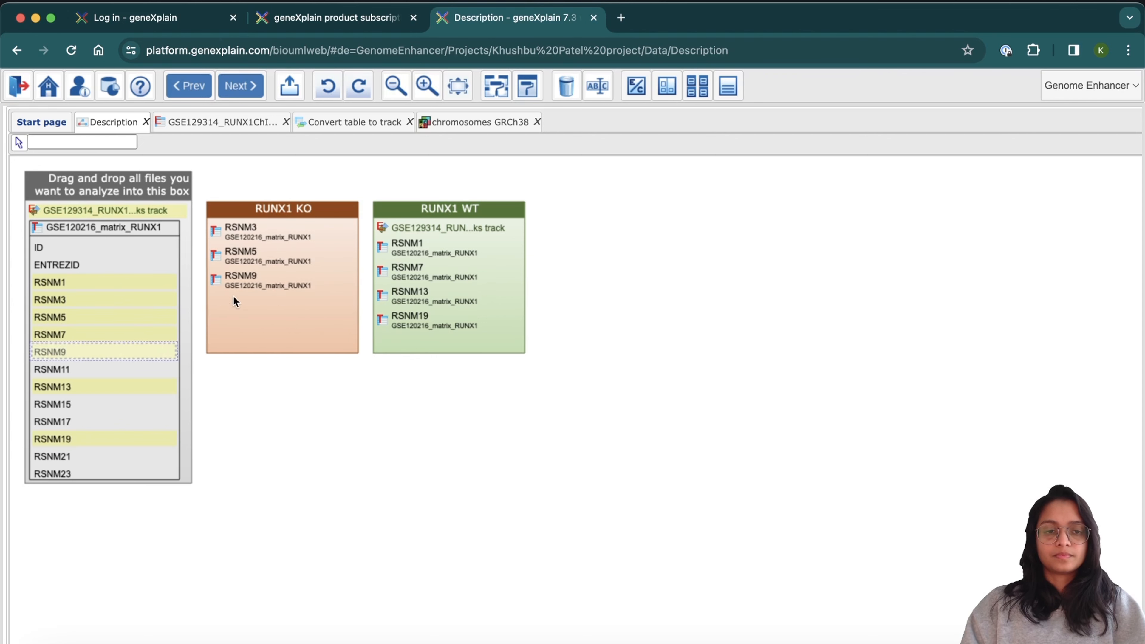
left_click_drag(57, 369, 239, 315)
left_click_drag(74, 403, 238, 329)
left_click_drag(56, 422, 223, 334)
left_click_drag(81, 457, 230, 356)
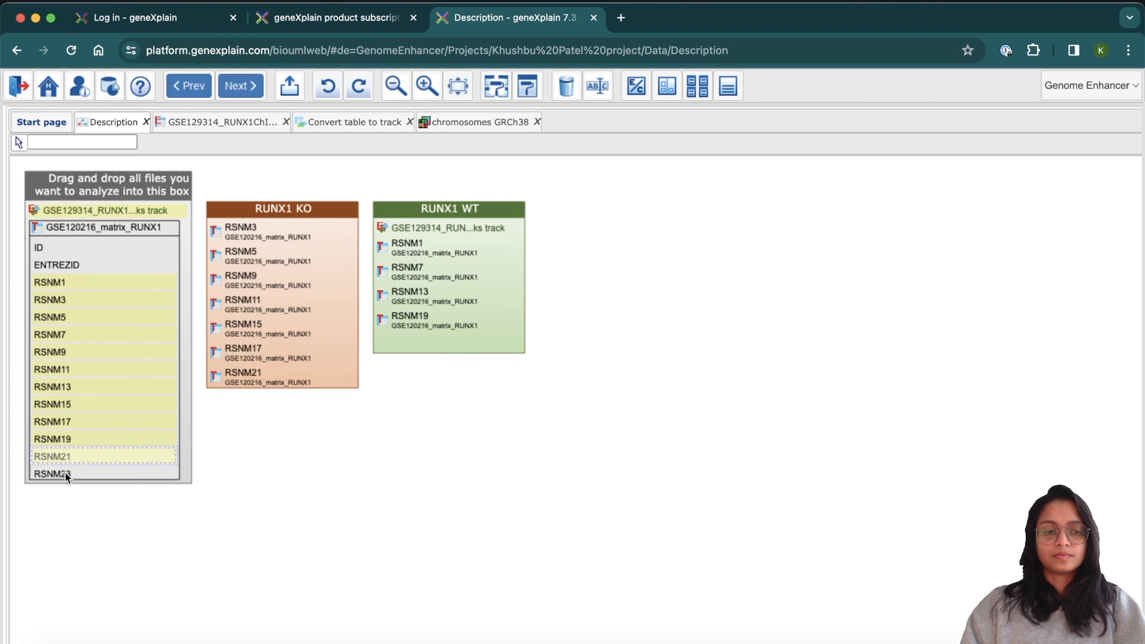
left_click_drag(45, 473, 227, 372)
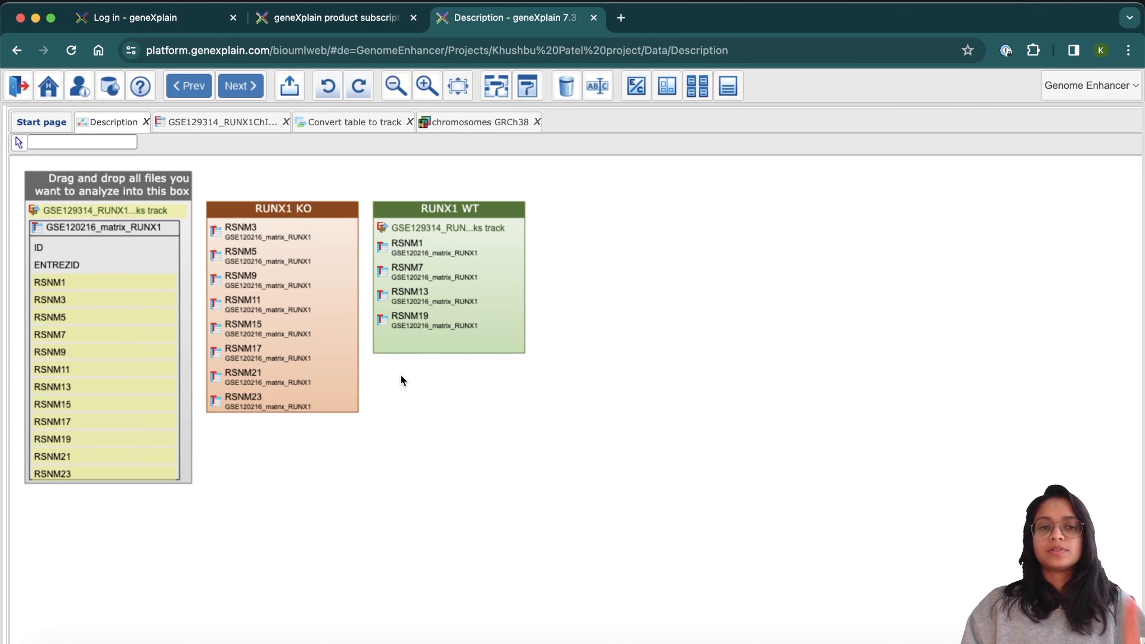
Proceed to the analysis setup and choose Breast Neoplasms as the disease under study.
left_click(245, 86)
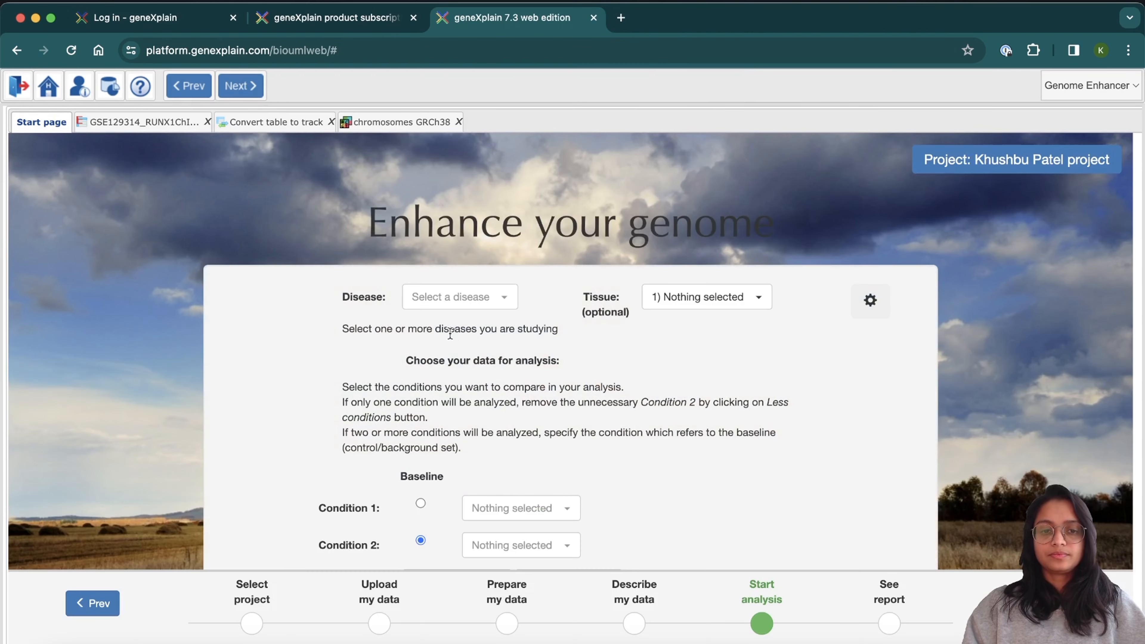
scroll(450, 333, "down", 4)
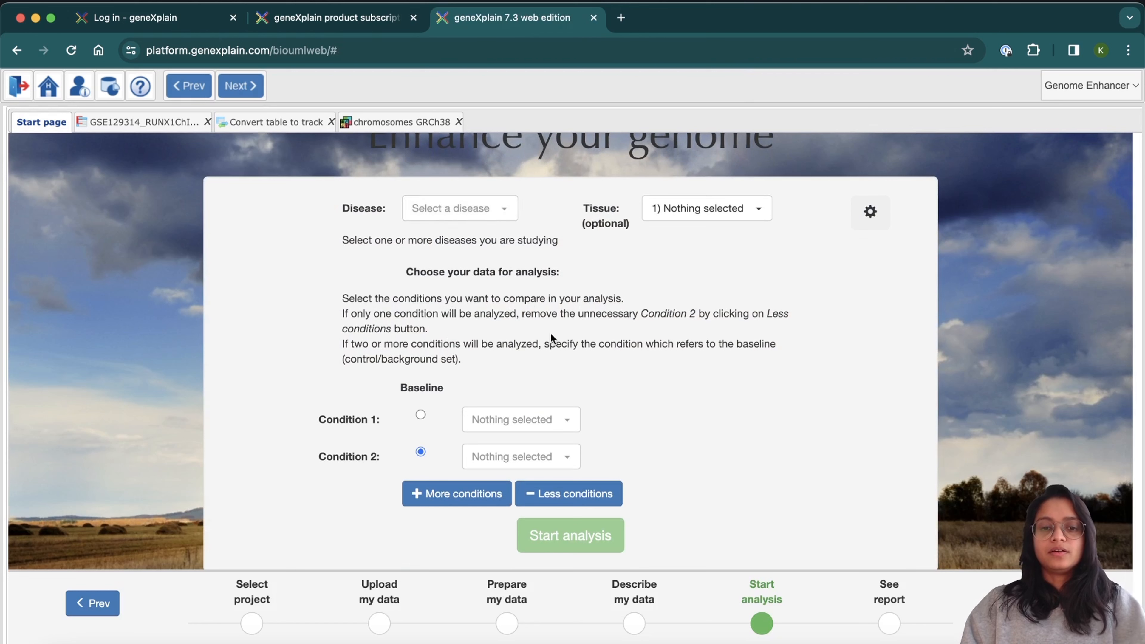
left_click(474, 208)
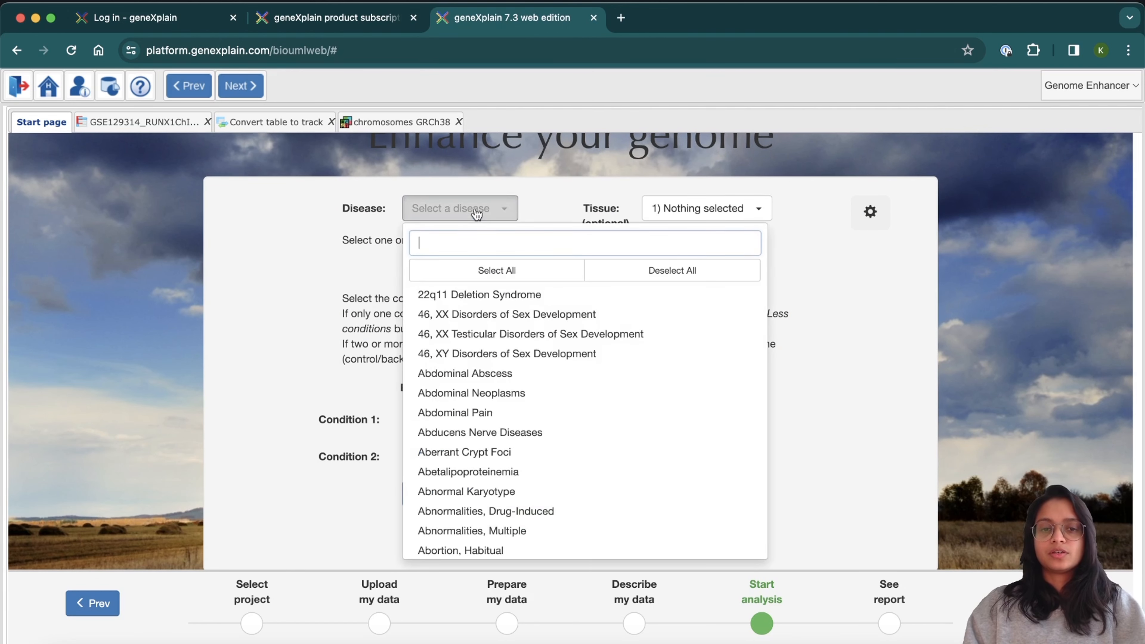
type("breast")
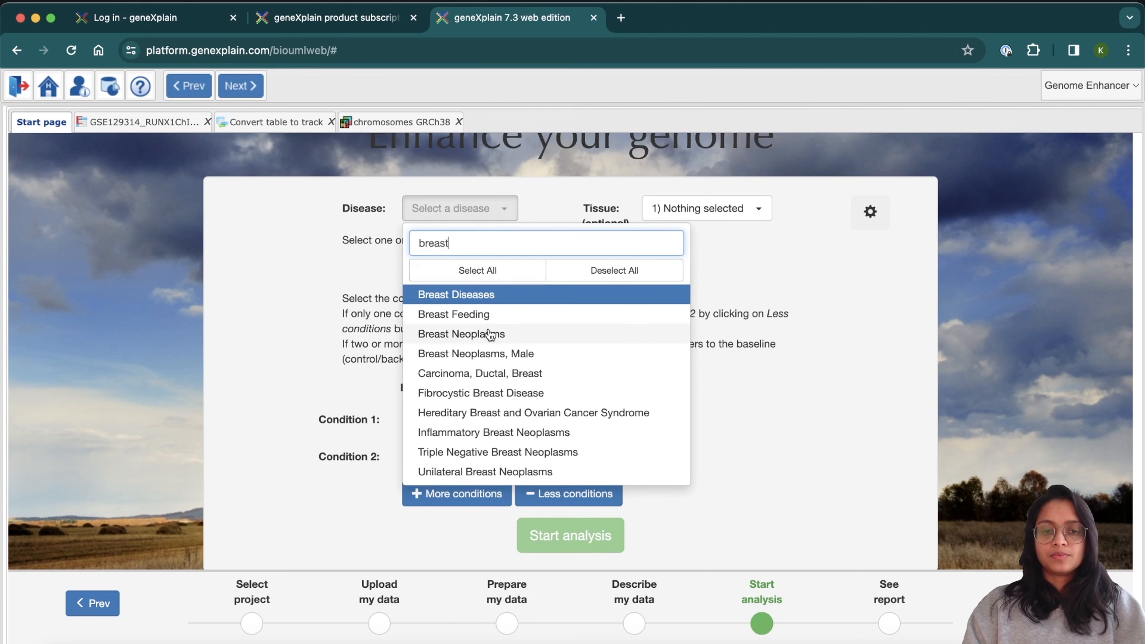
left_click(491, 333)
left_click(832, 318)
scroll(502, 378, "down", 1)
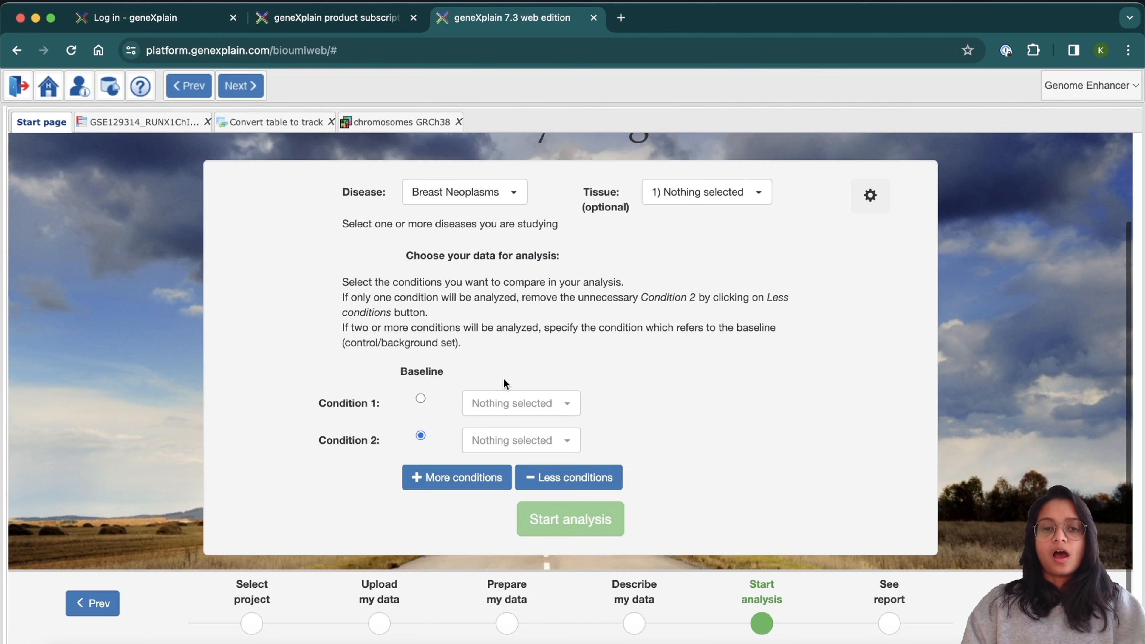
Set RUNX1 WT as Condition 1 and baseline, RUNX1 KO as Condition 2, and start the analysis.
left_click(420, 399)
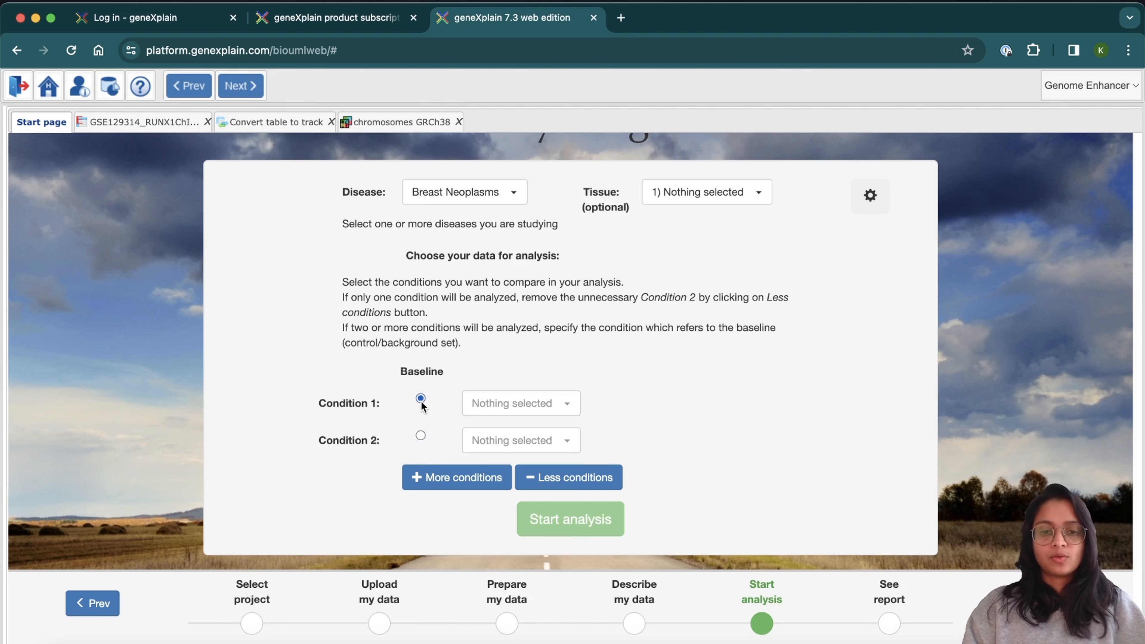
left_click(509, 405)
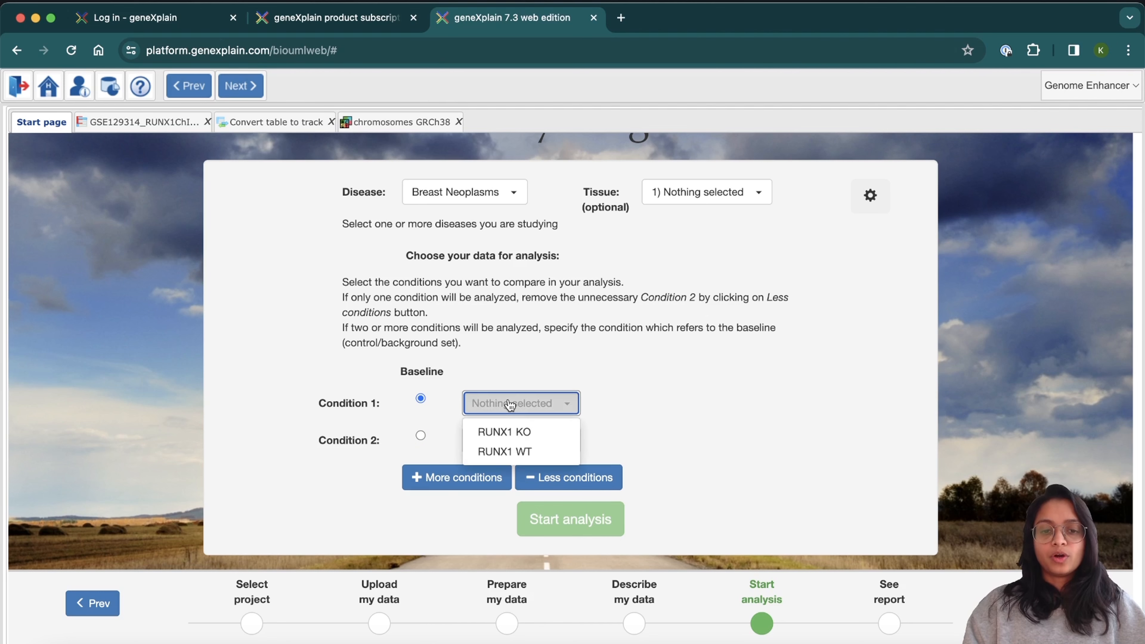
left_click(534, 449)
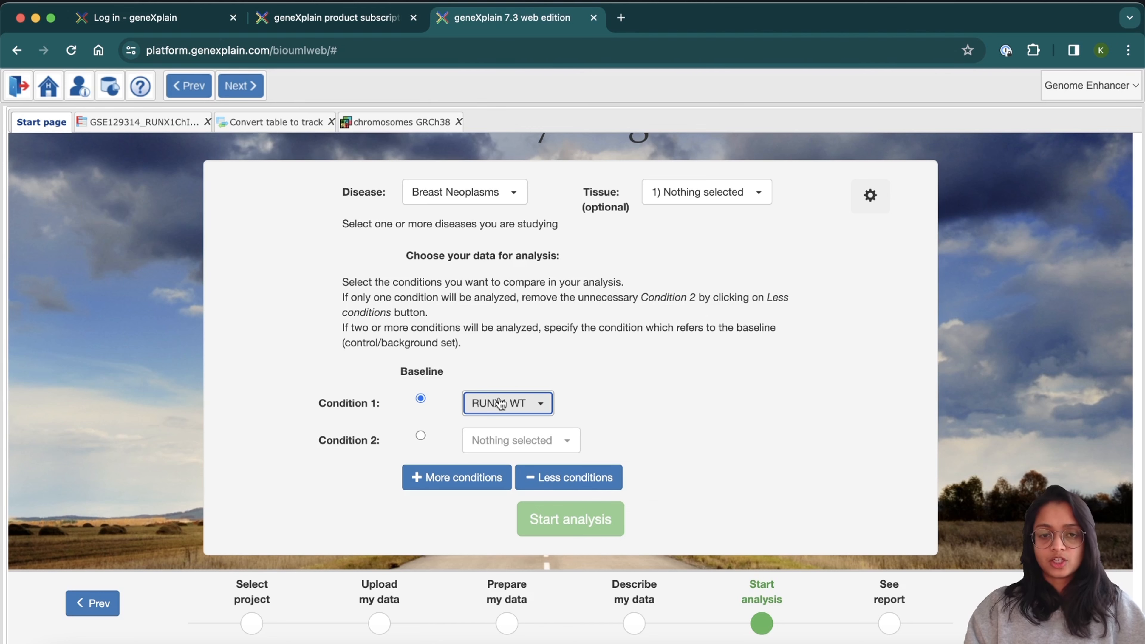
left_click(499, 443)
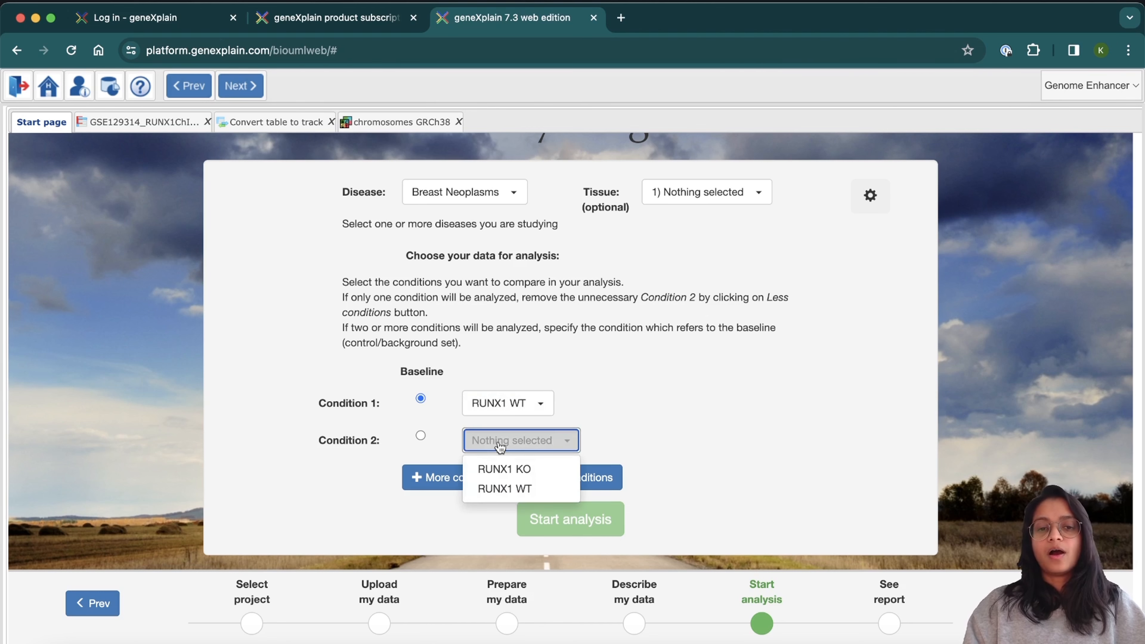
left_click(505, 468)
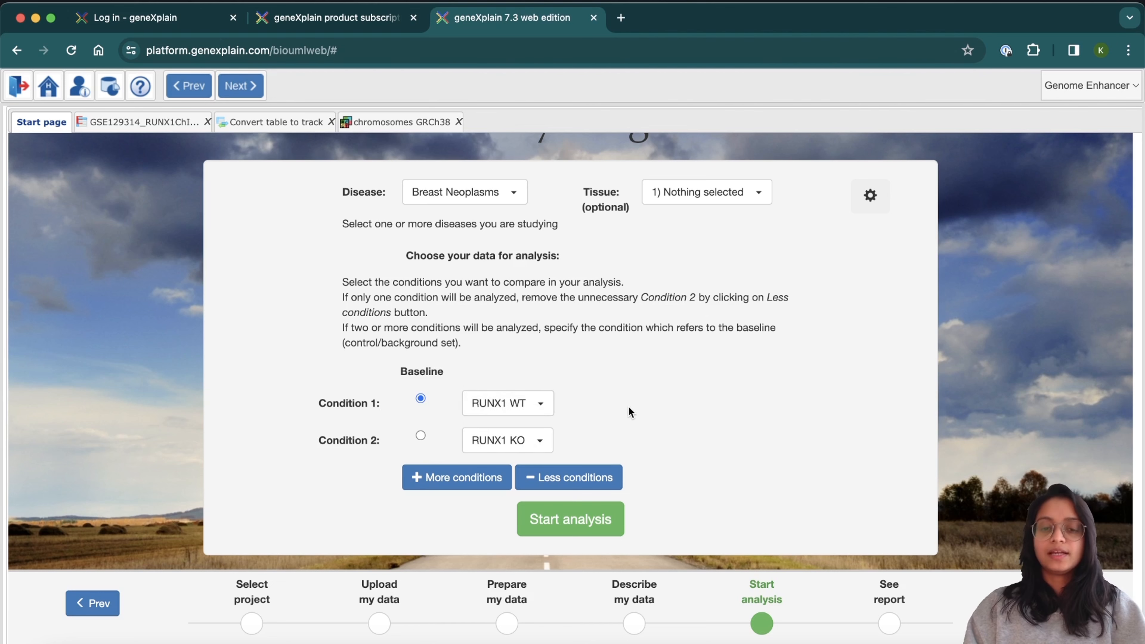
left_click(585, 522)
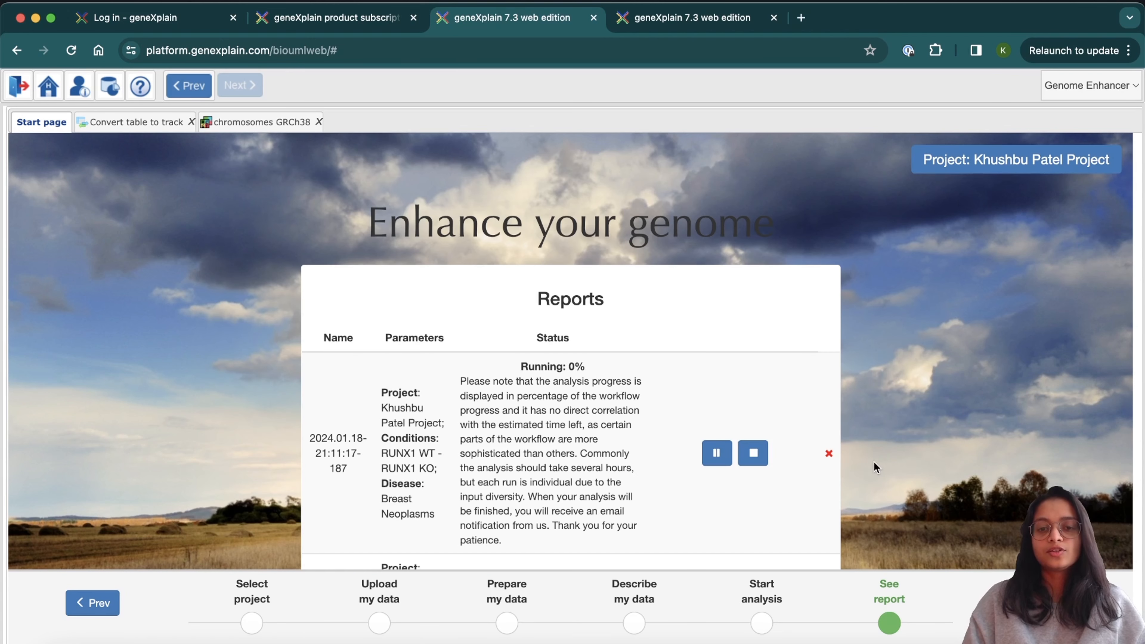